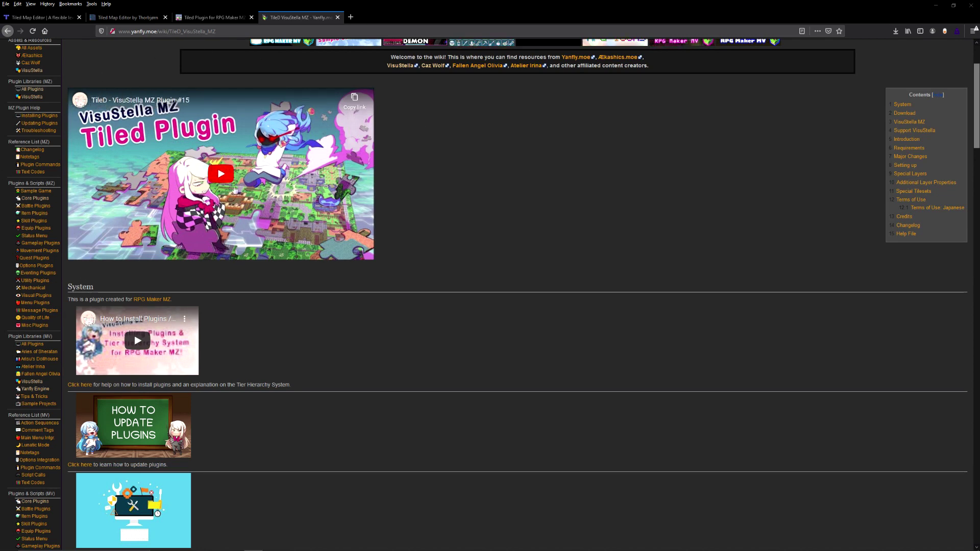
Scroll through the open itch.io page to browse its contents
scroll(460, 287, down, 7)
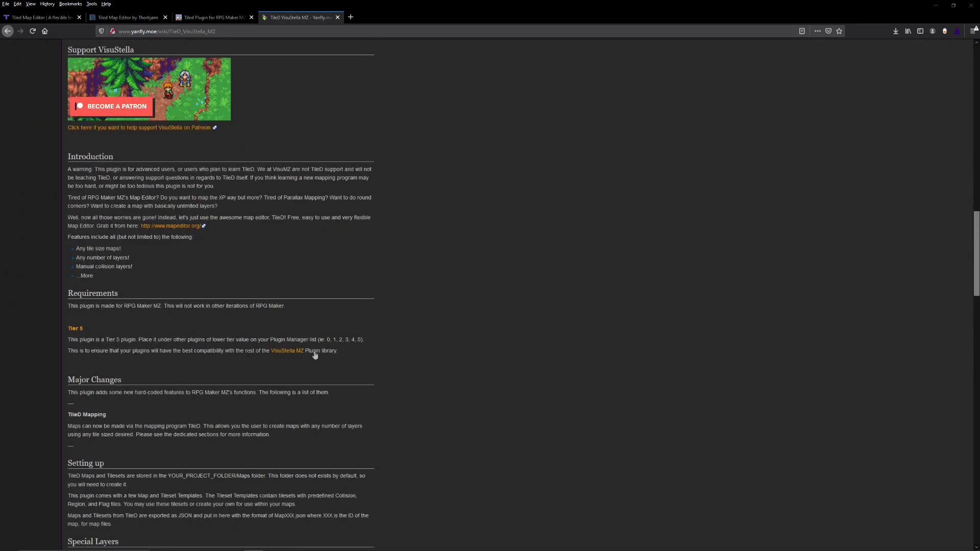
scroll(373, 350, down, 4)
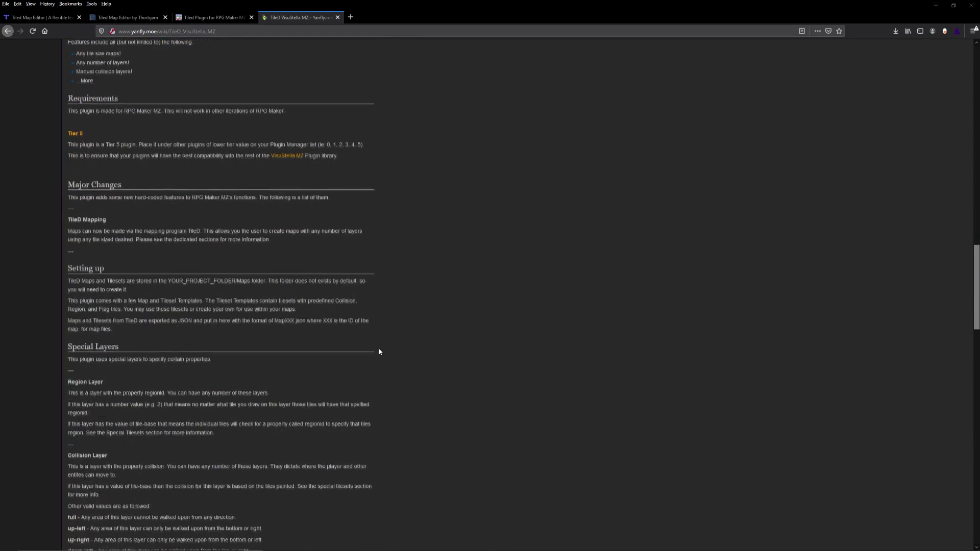
scroll(378, 344, down, 2)
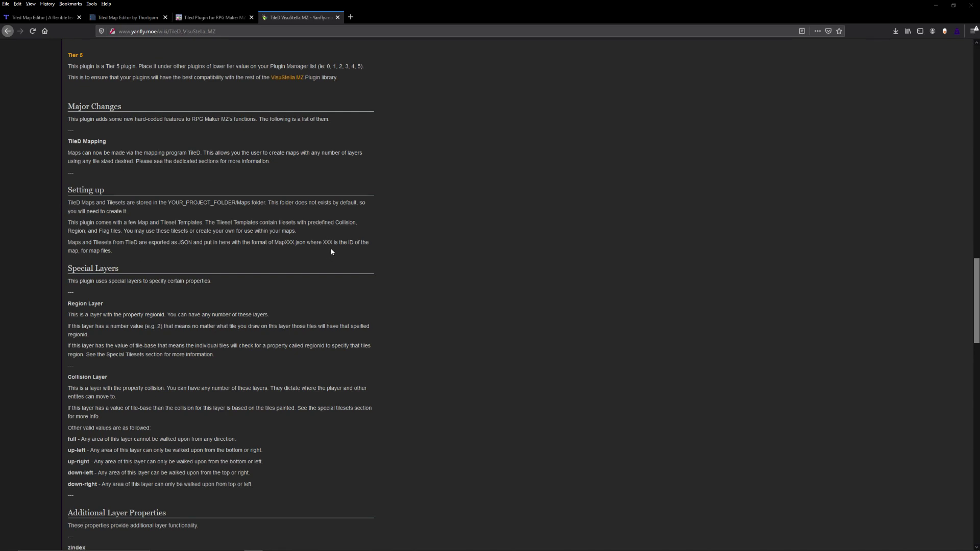
scroll(243, 293, down, 2)
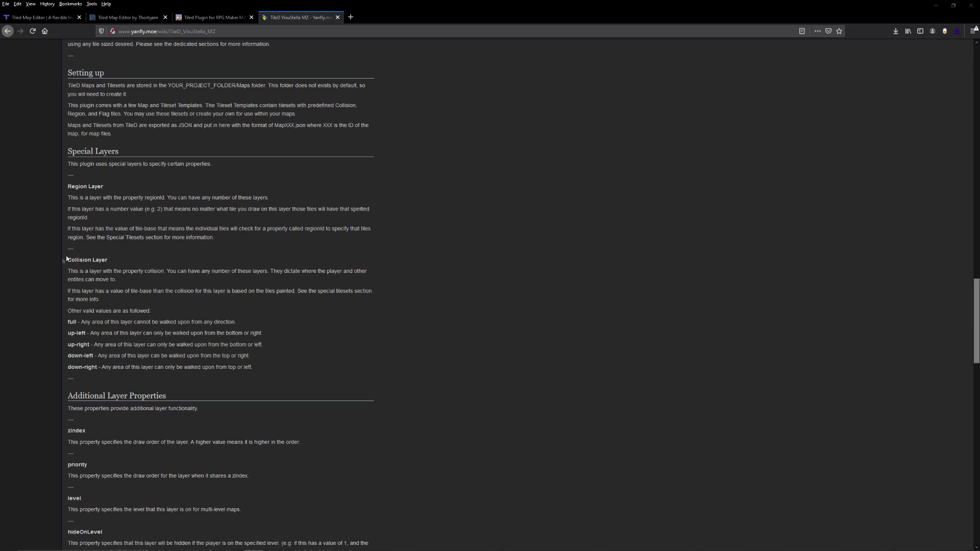
scroll(180, 320, down, 3)
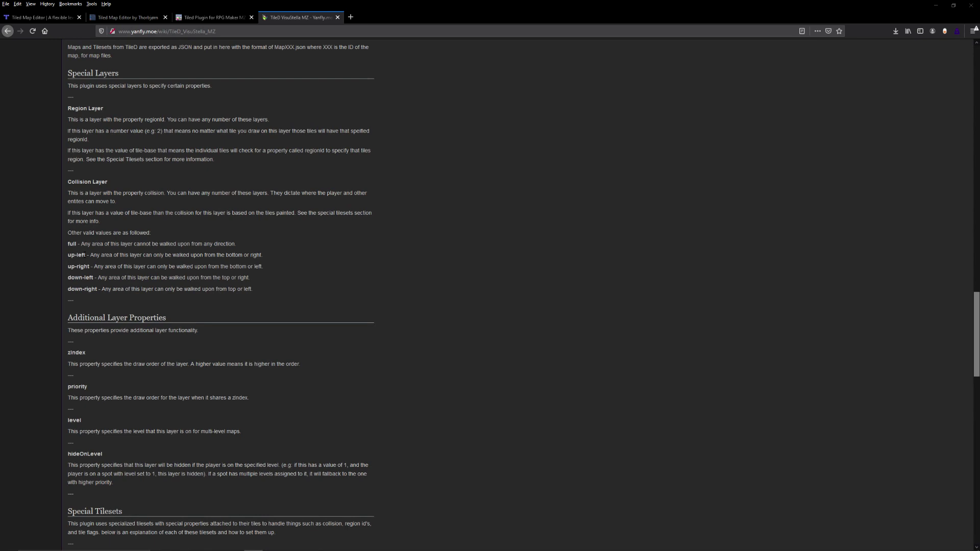
scroll(89, 306, down, 5)
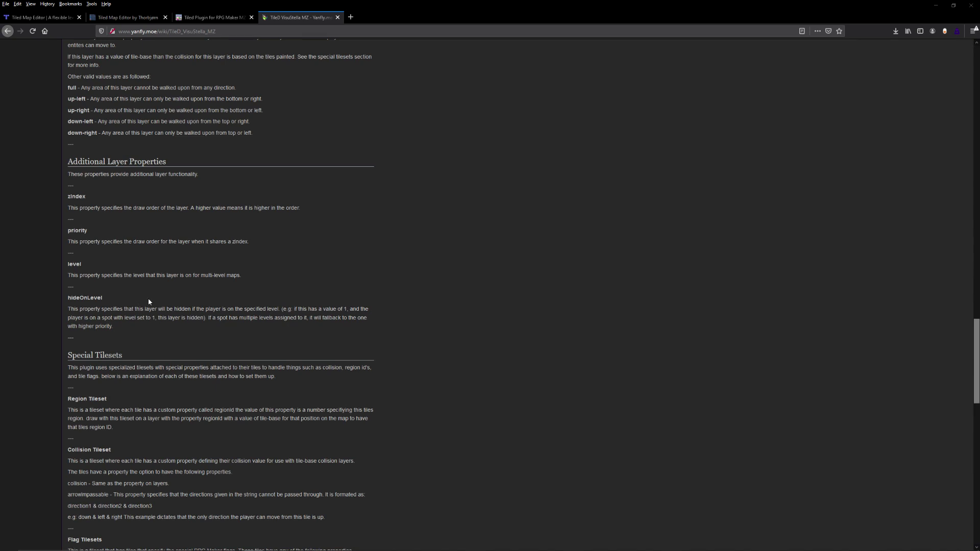
scroll(148, 300, down, 5)
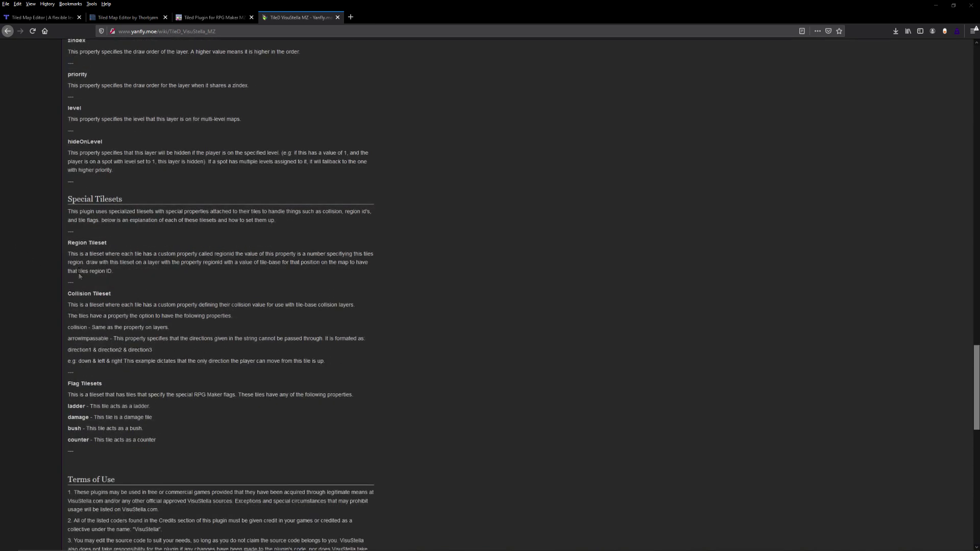
scroll(58, 314, down, 4)
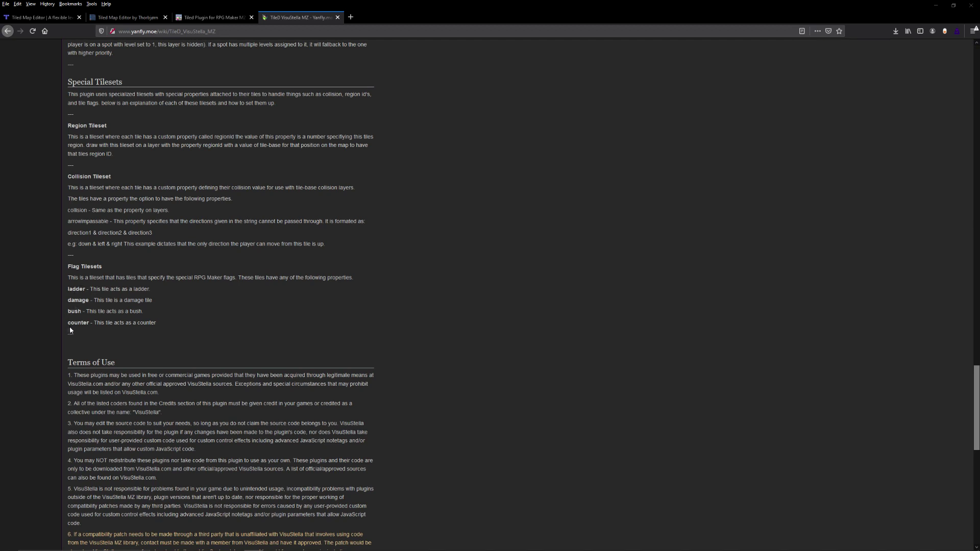
scroll(239, 369, down, 7)
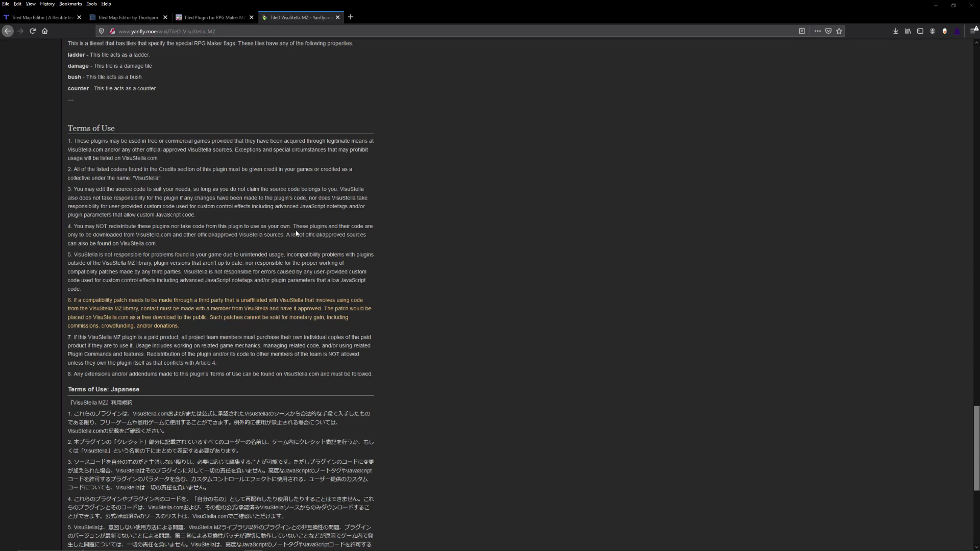
scroll(231, 254, down, 10)
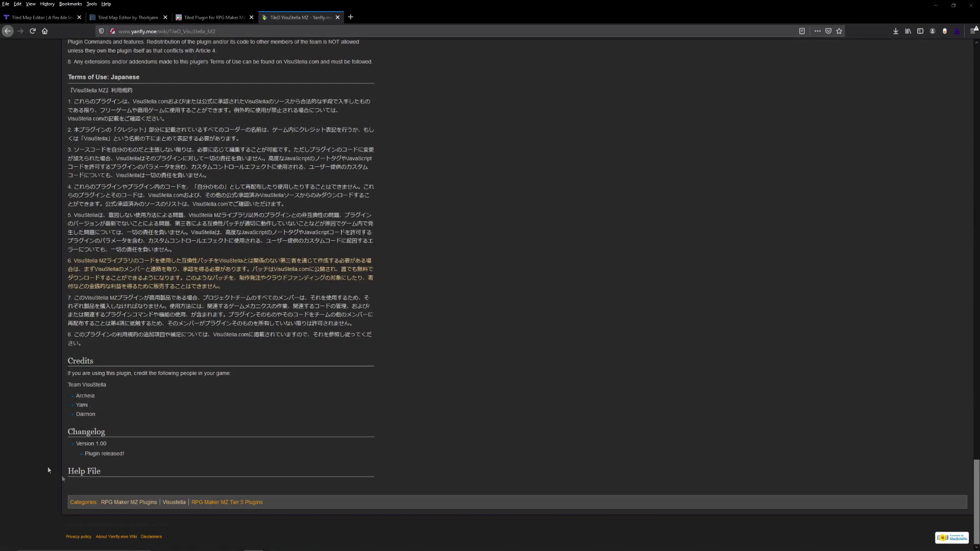
scroll(249, 137, up, 20)
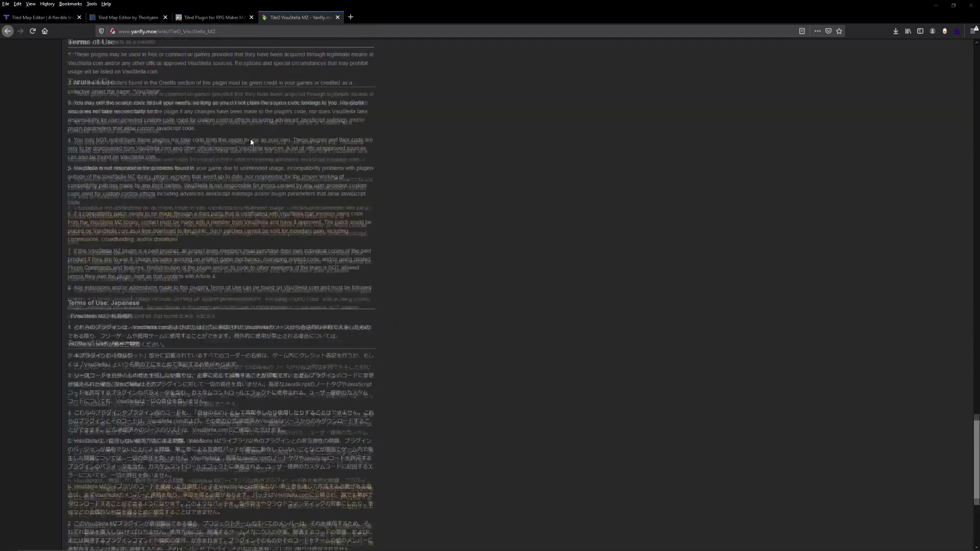
scroll(249, 139, down, 5)
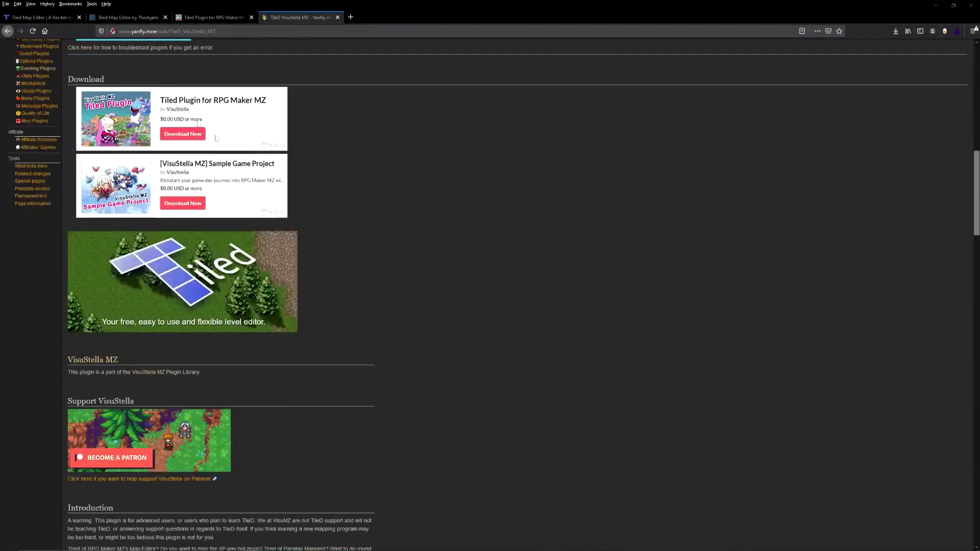
Open the Tiled Plugin for RPG Maker MZ downloads, skipping payment with 'No thanks'
click(219, 18)
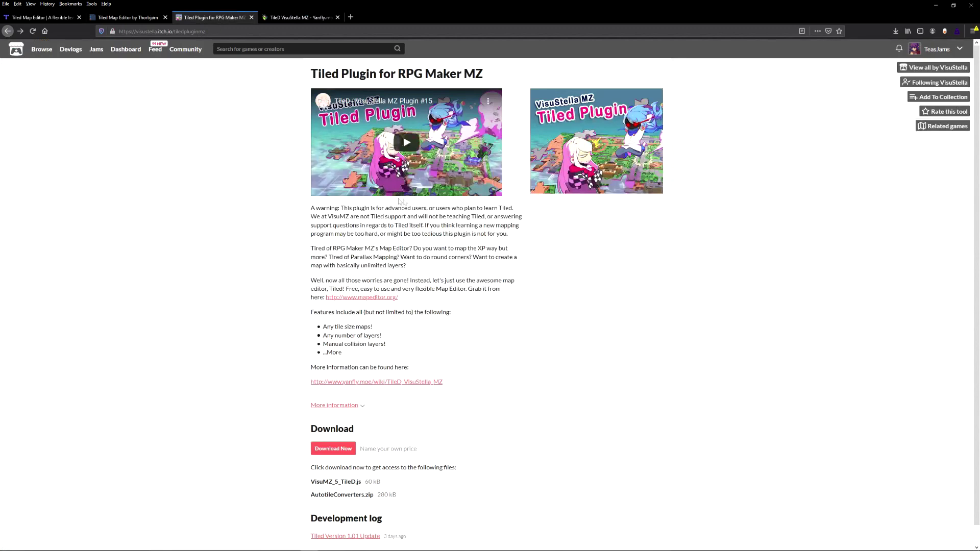
scroll(332, 429, down, 1)
click(333, 430)
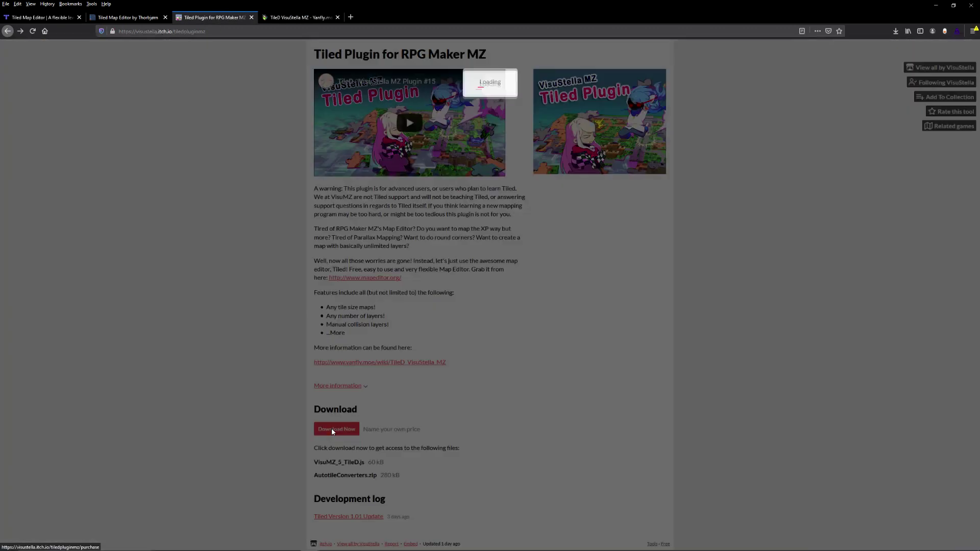
click(428, 134)
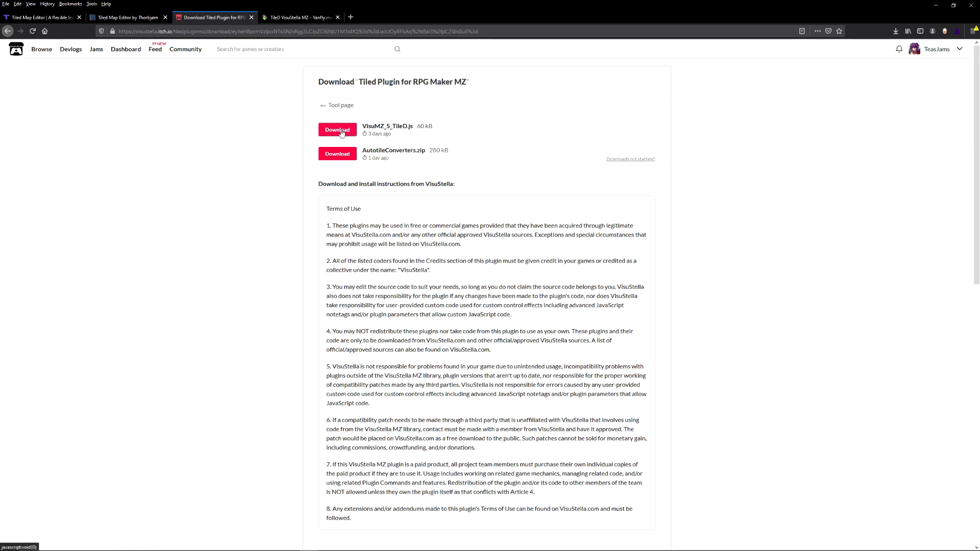
Save VisuMZ_5_TileD.js to disk and confirm it in the recent downloads list
click(341, 131)
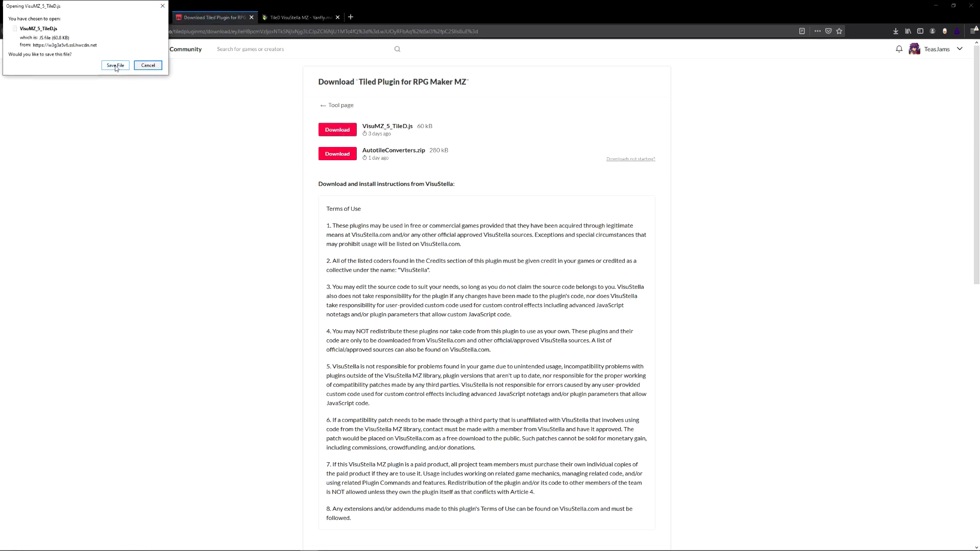
click(115, 65)
click(954, 5)
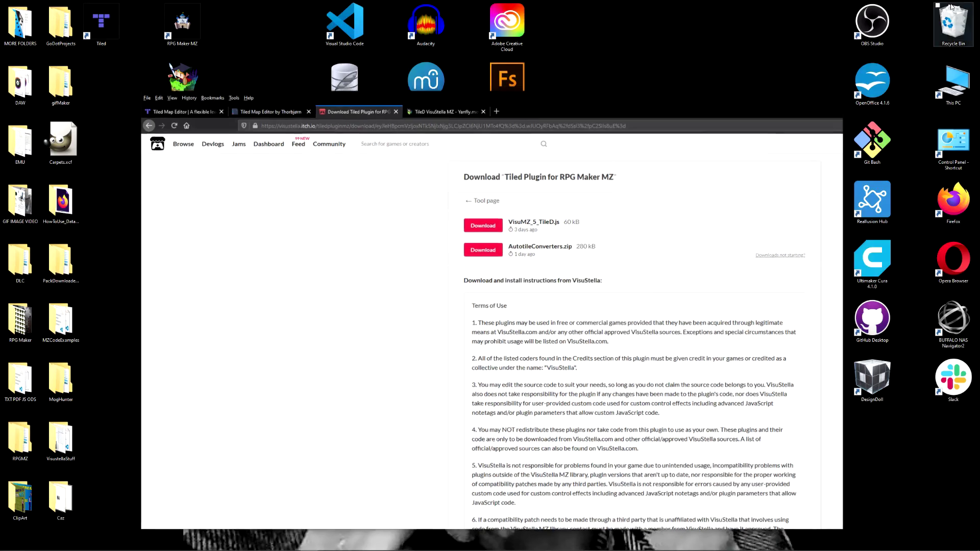
click(760, 129)
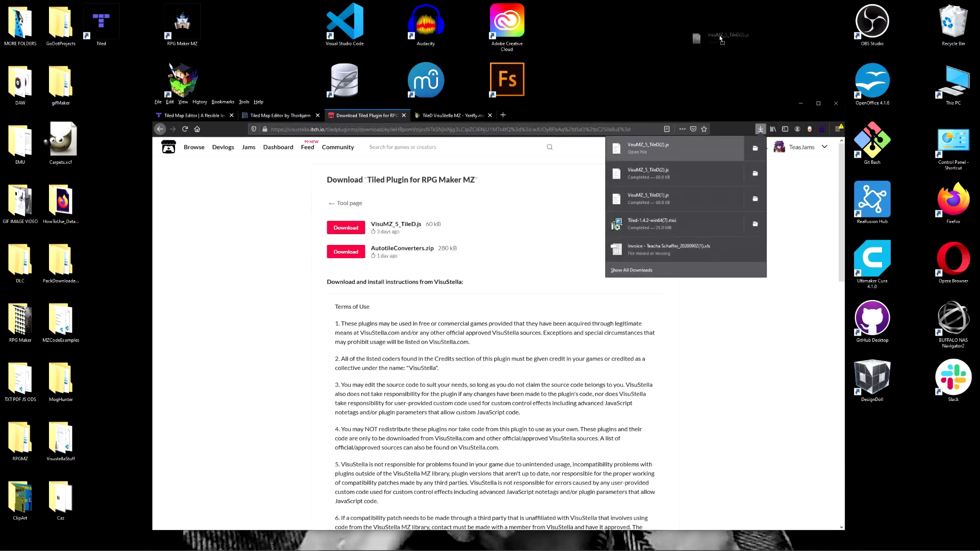
click(729, 35)
click(819, 103)
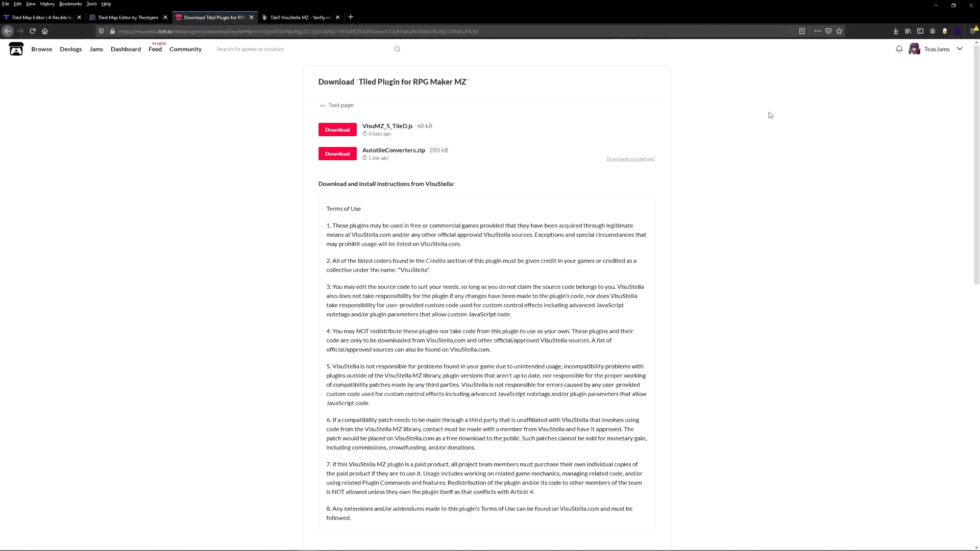
Check the mapeditor.org homepage, then open Tiled's itch.io download offer with $14.00 suggested
click(37, 18)
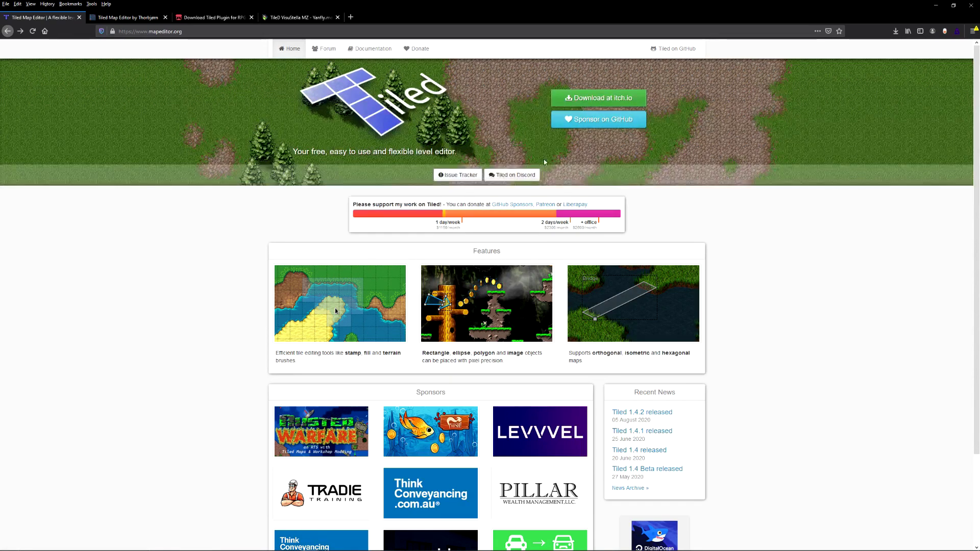
scroll(579, 161, down, 3)
scroll(579, 161, up, 3)
click(134, 22)
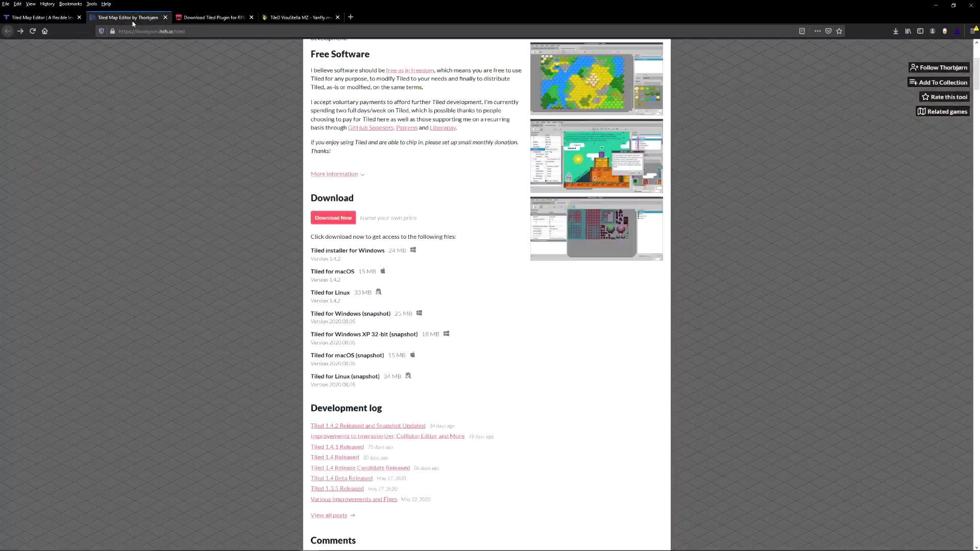
scroll(219, 195, up, 4)
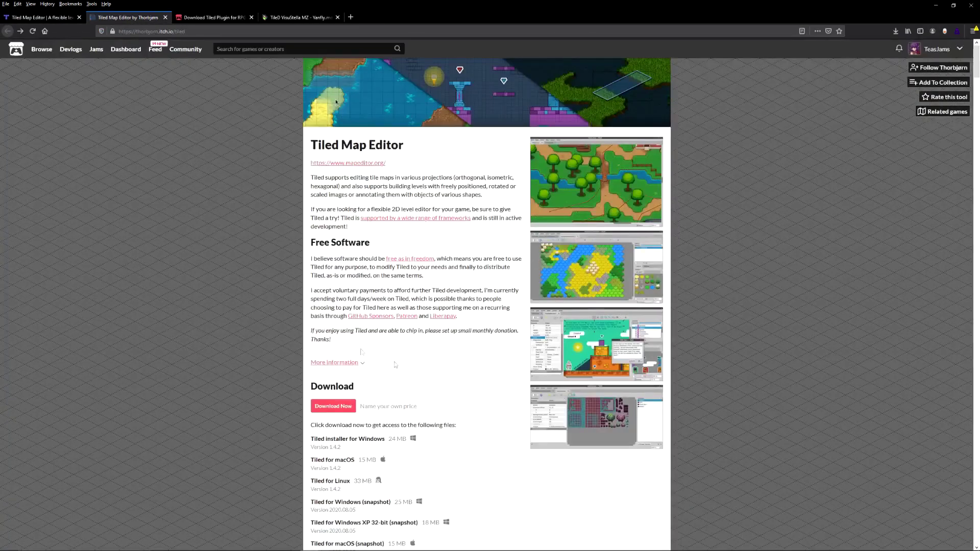
scroll(258, 161, down, 3)
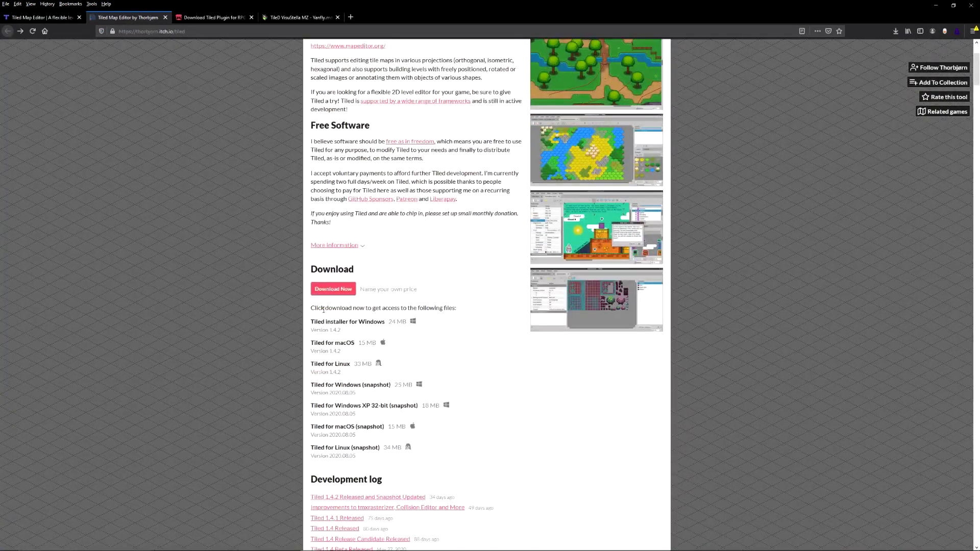
click(332, 290)
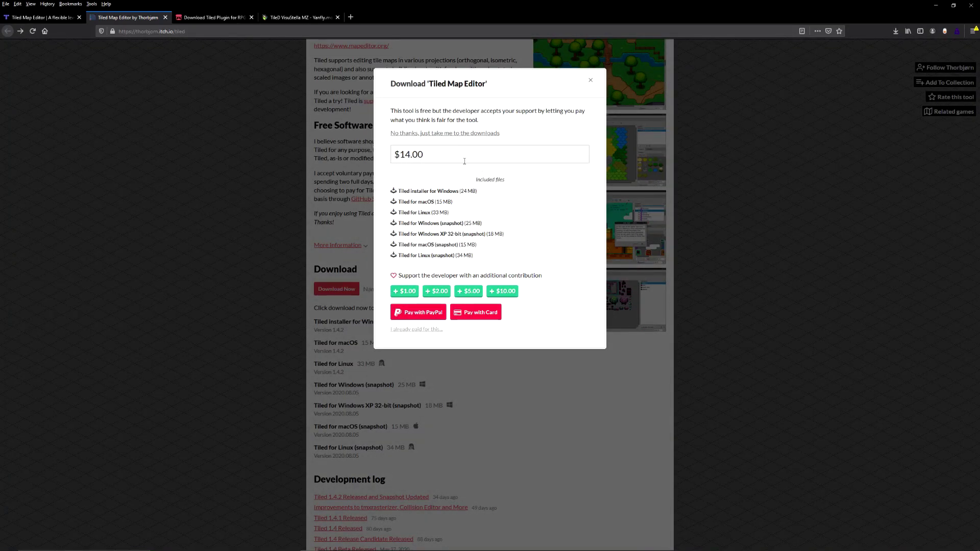
click(449, 134)
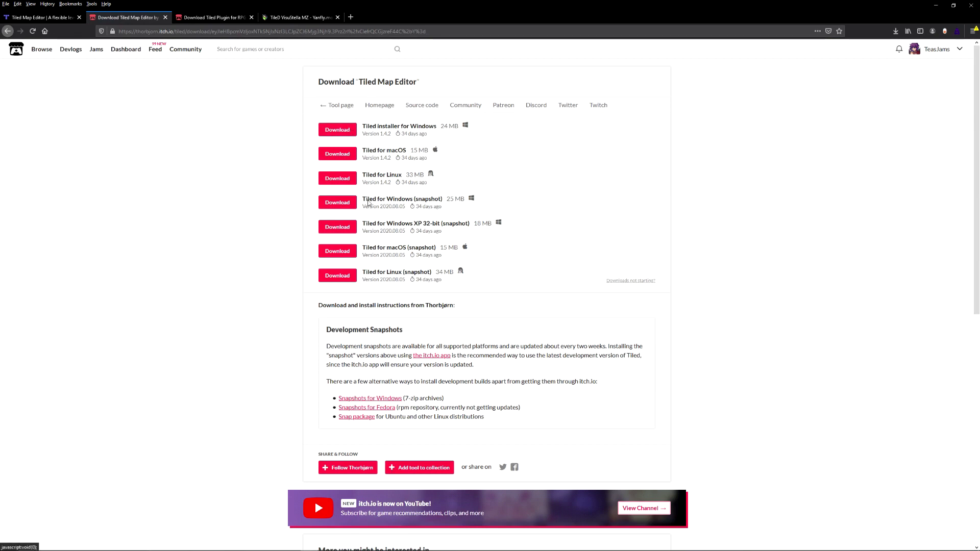
click(336, 131)
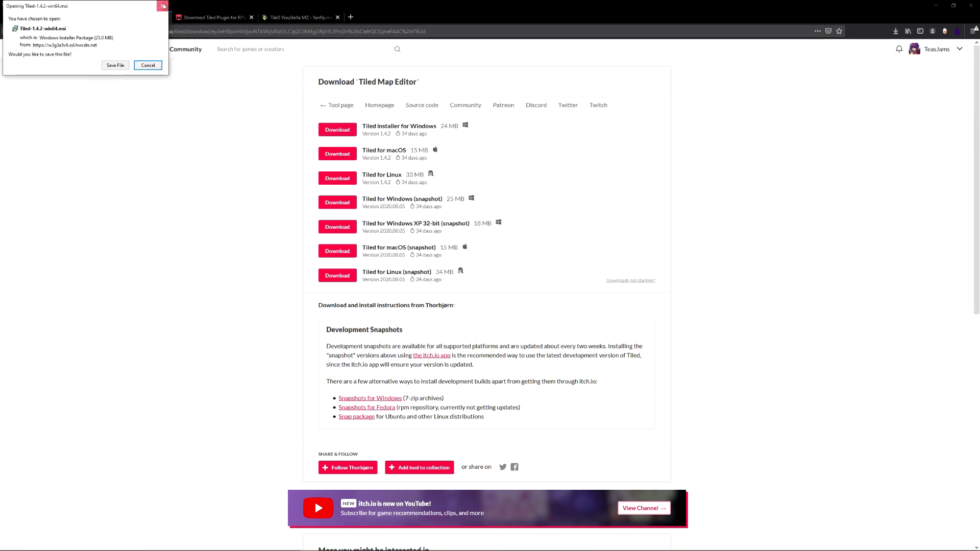
click(162, 6)
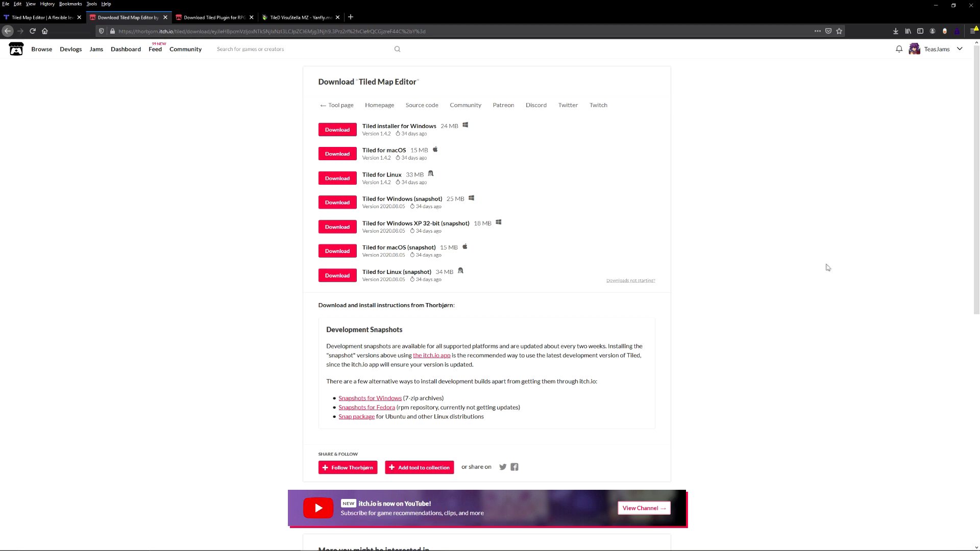
scroll(737, 357, down, 5)
scroll(740, 358, up, 5)
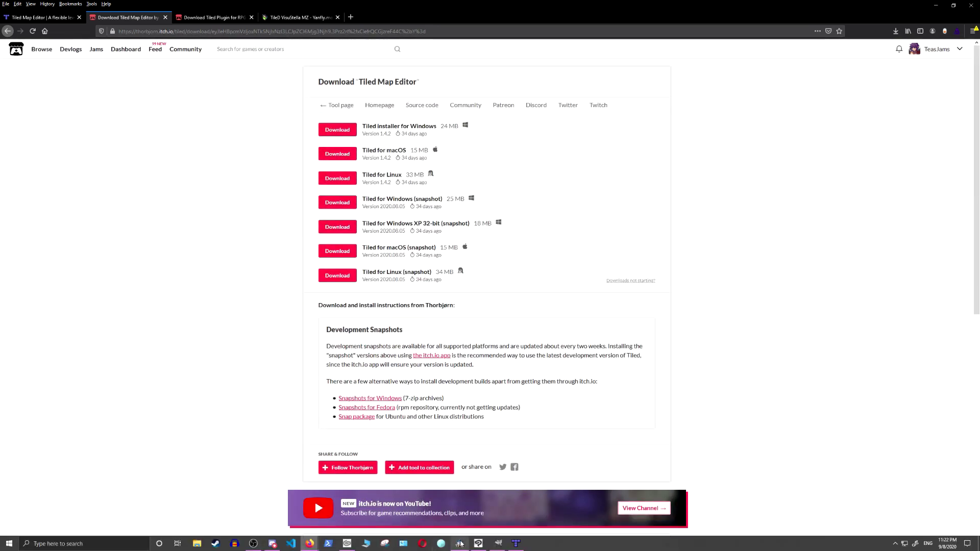
click(460, 543)
Open the project's js\plugins folder in File Explorer
click(298, 69)
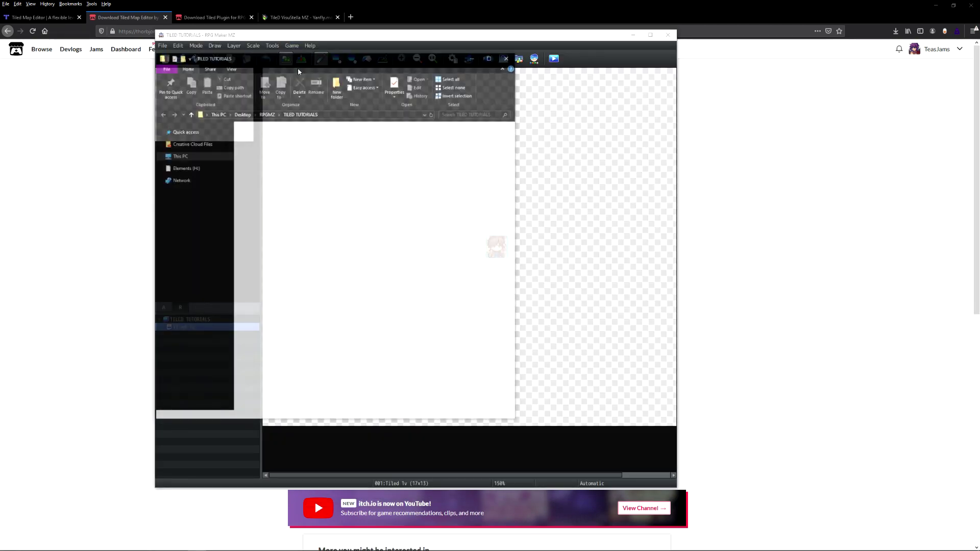
click(261, 194)
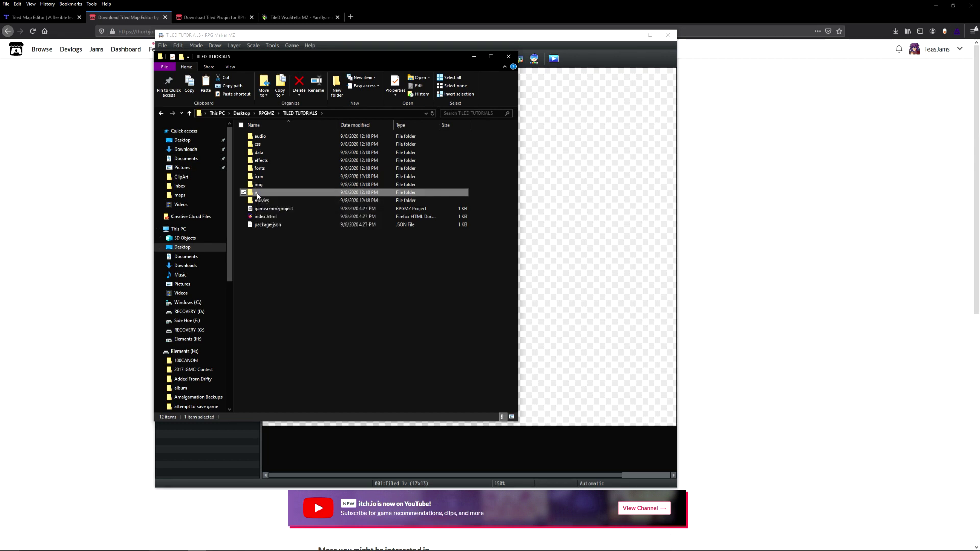
double_click(257, 193)
double_click(261, 144)
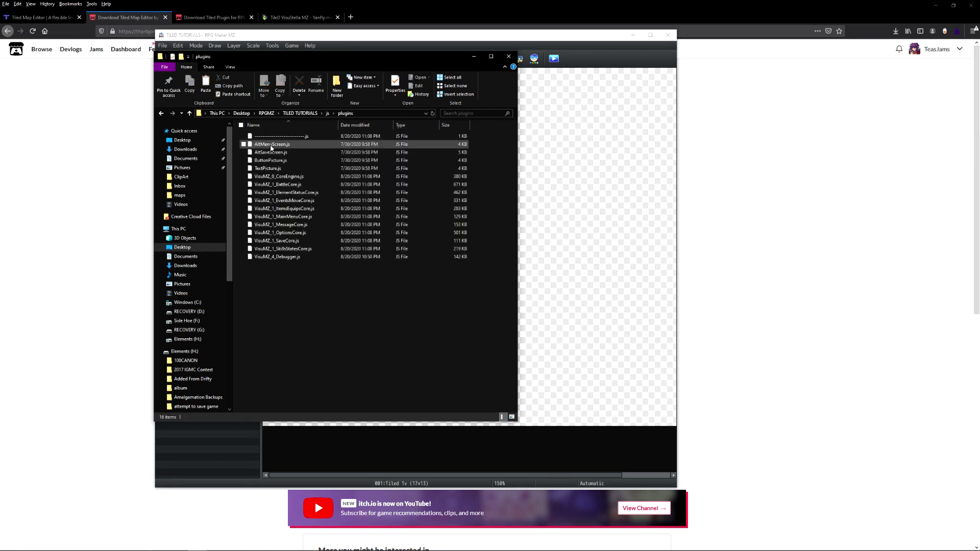
Copy VisuMZ_5_TileD(2).js from the desktop and paste it into the plugins folder
click(935, 5)
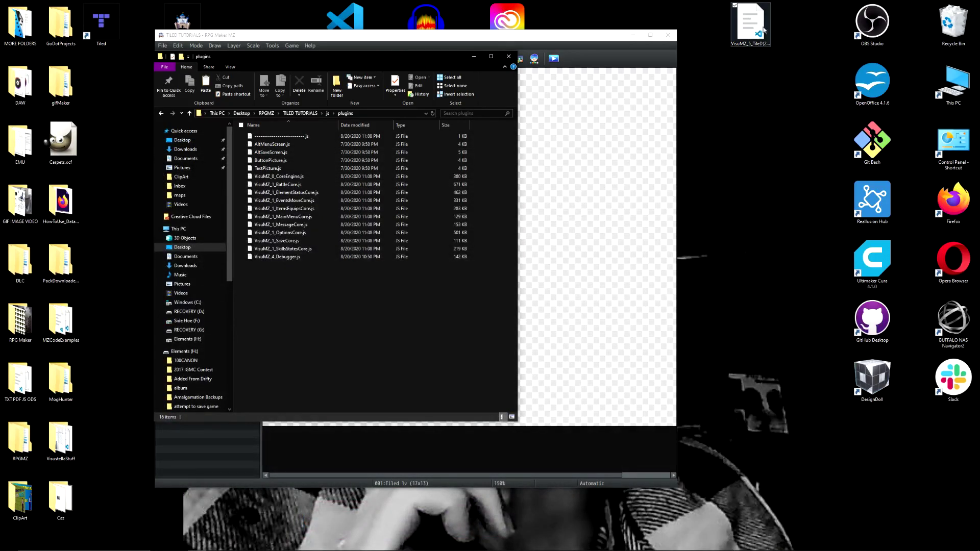
click(745, 26)
right_click(746, 25)
click(664, 155)
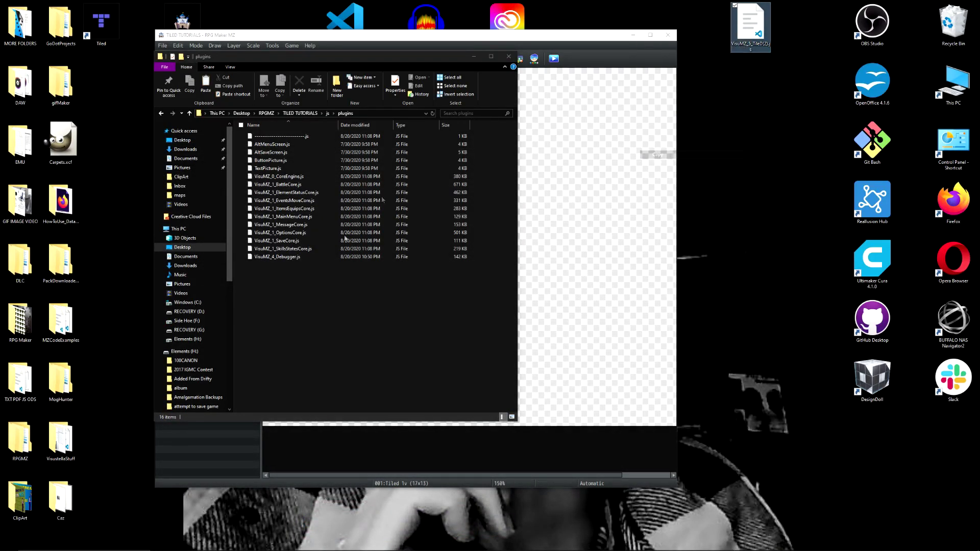
click(296, 294)
right_click(296, 294)
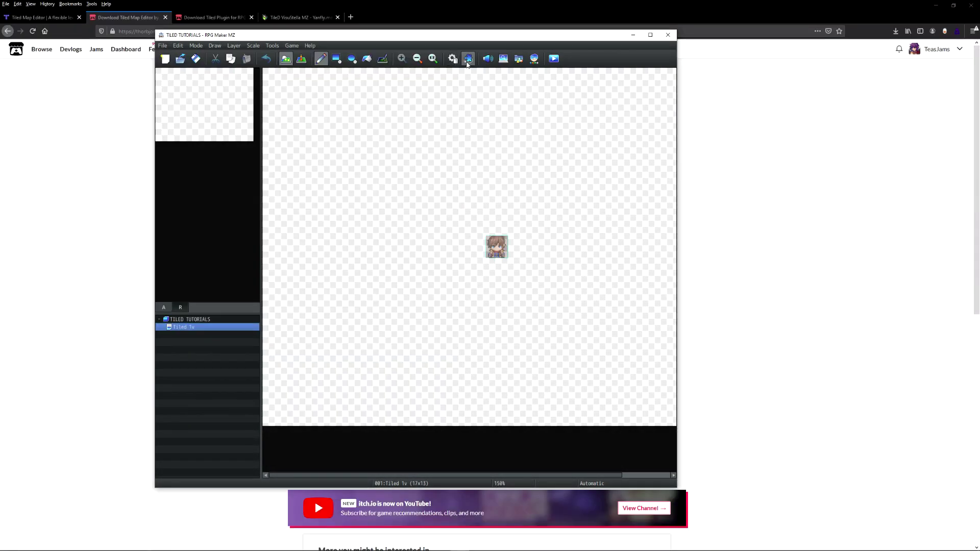
click(468, 58)
Add VisuMZ_5_TileD(2) to an empty Plugin Manager slot and confirm both dialogs
double_click(323, 168)
click(286, 166)
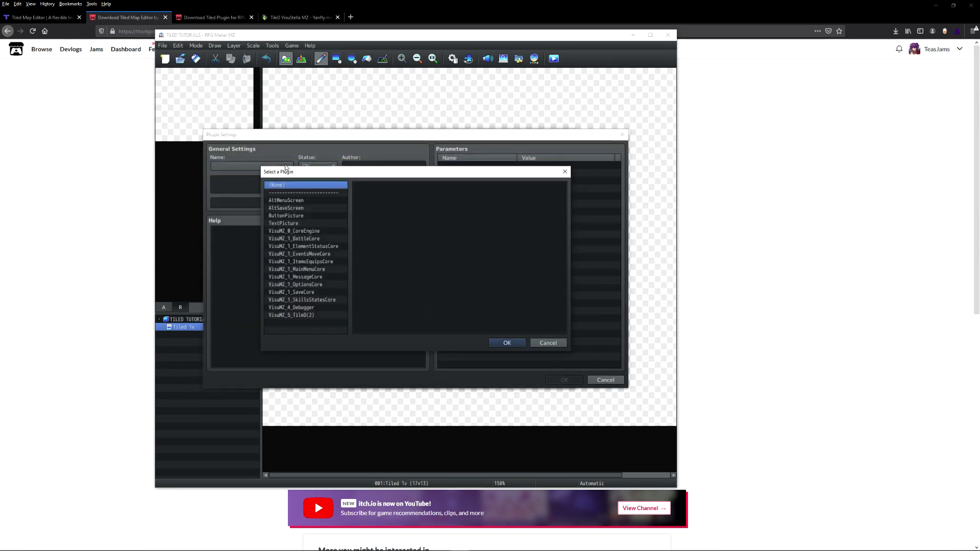
double_click(290, 315)
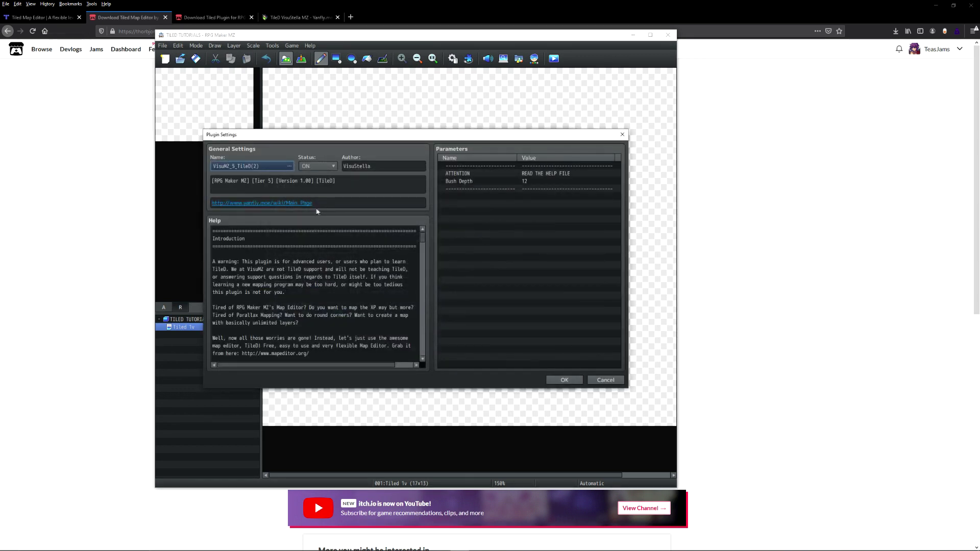
click(564, 380)
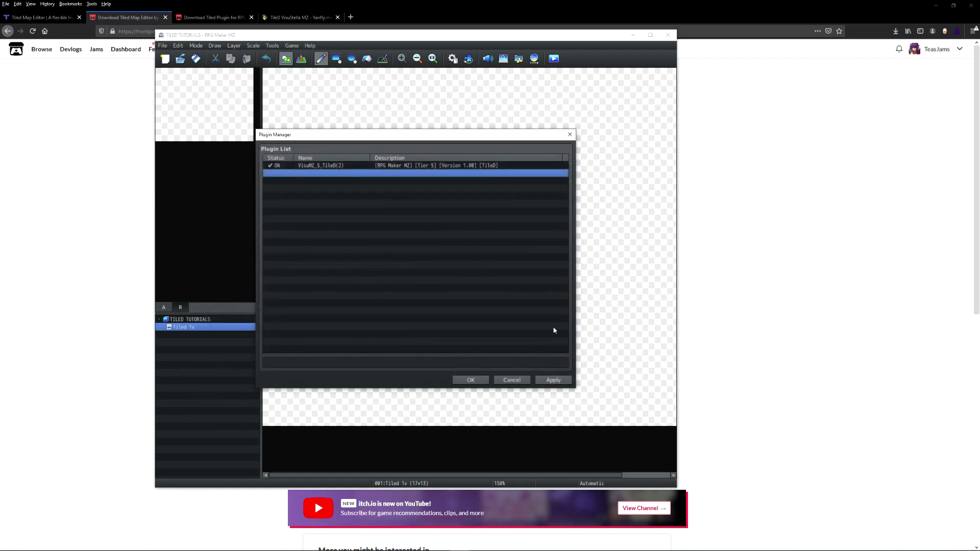
click(470, 380)
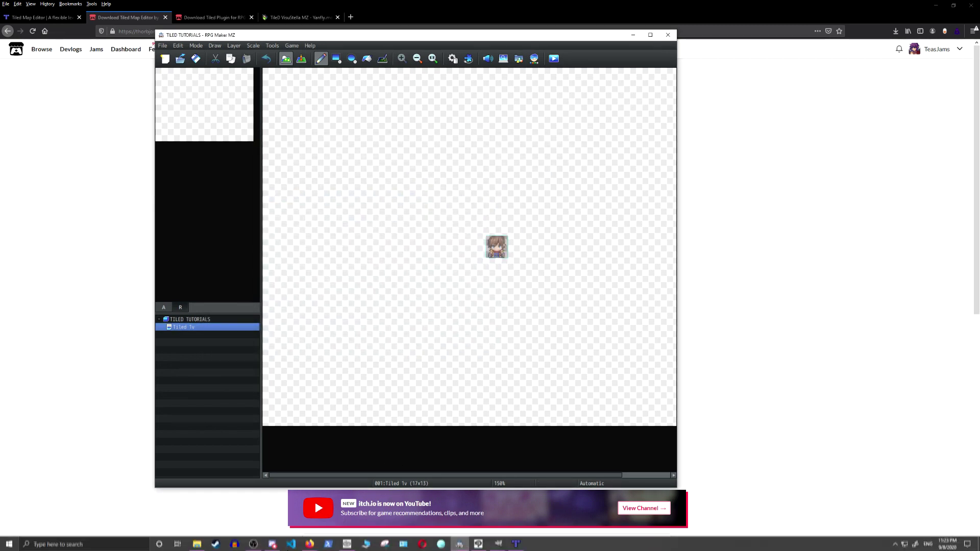
Create a 'maps' folder in TILED TUTORIALS, then open the img folder
click(197, 544)
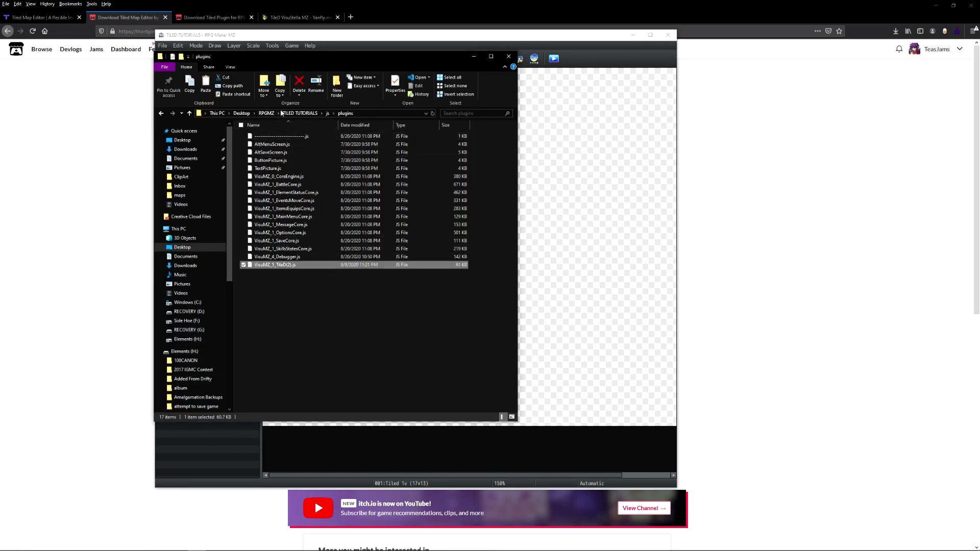
click(300, 113)
right_click(283, 251)
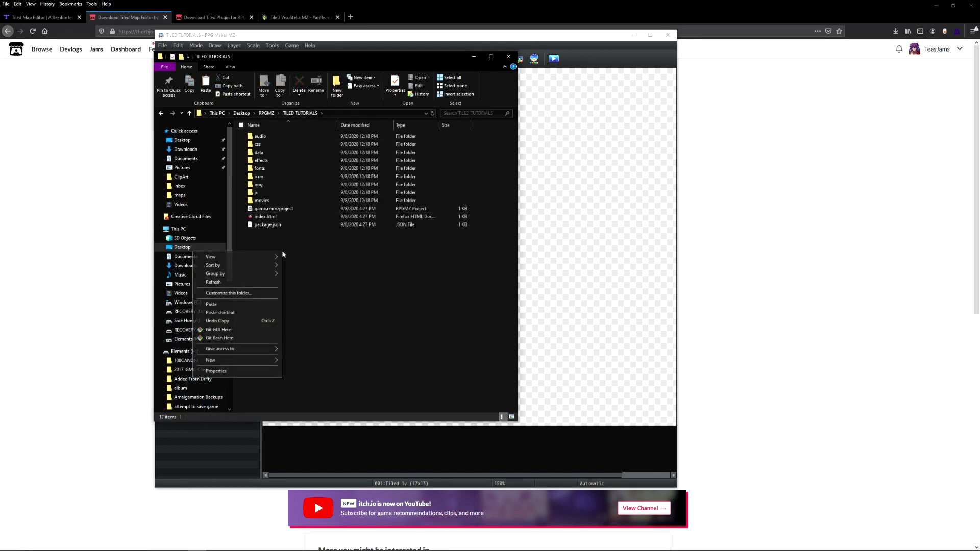
mouse_move(227, 364)
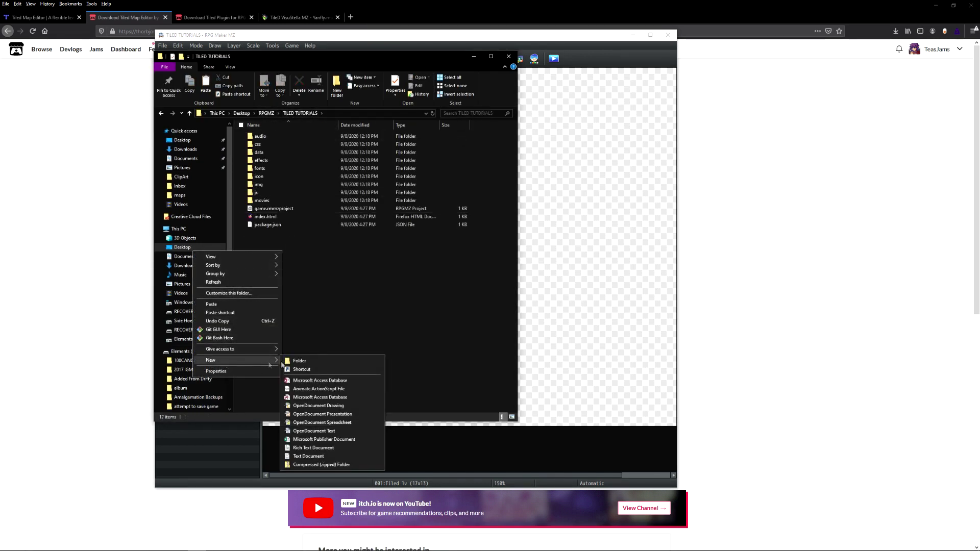
click(360, 361)
text(maps)
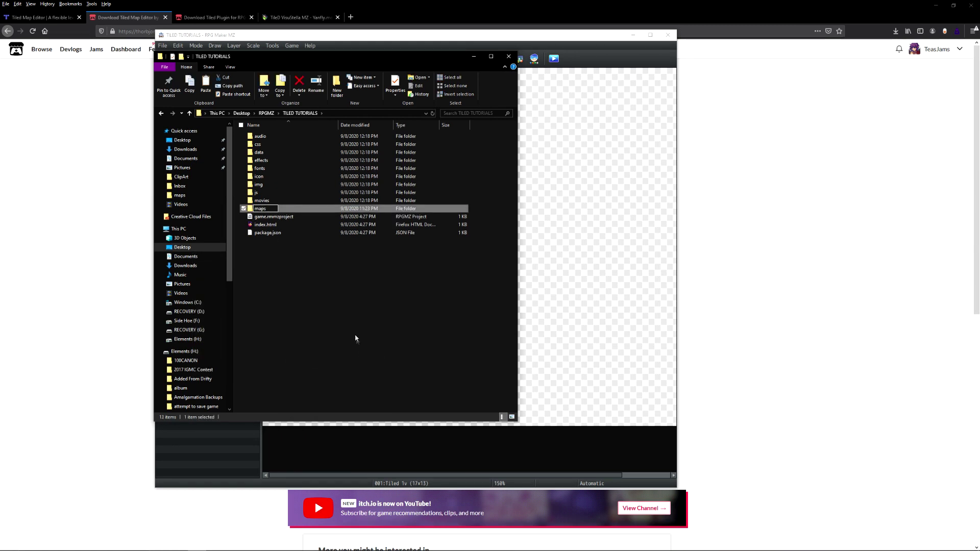
click(267, 185)
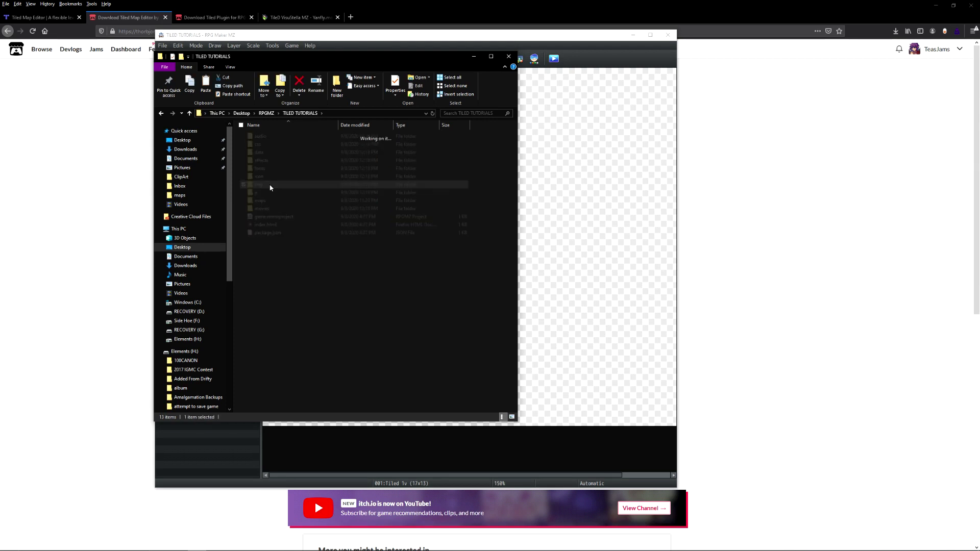
double_click(268, 220)
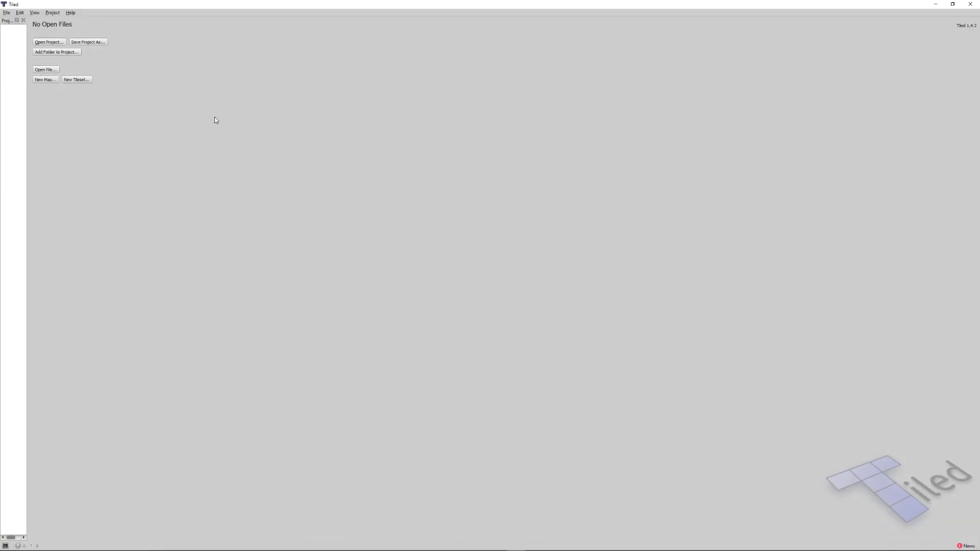
Create a new orthogonal CSV map, 40×40 tiles at 24 px, and proceed to save
drag(973, 130, 465, 84)
click(7, 12)
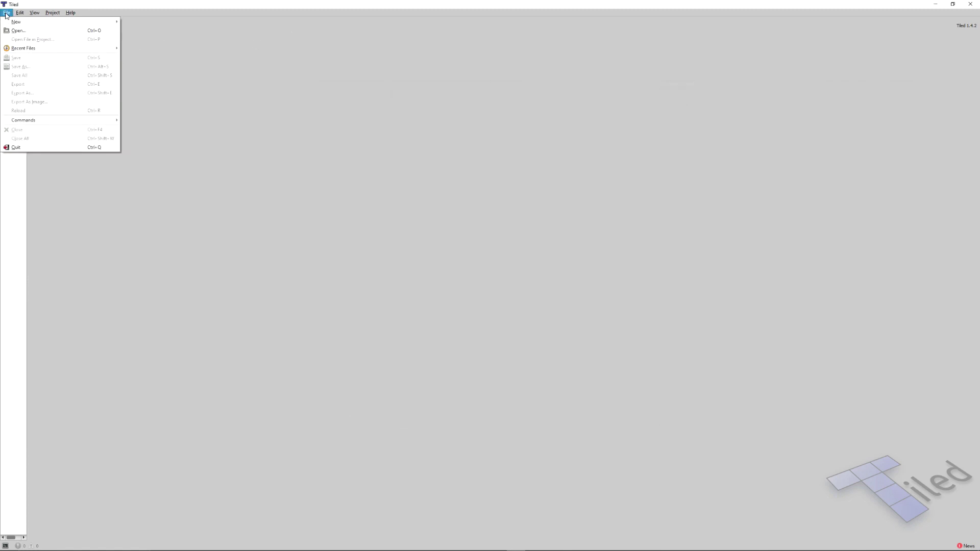
mouse_move(13, 22)
click(137, 21)
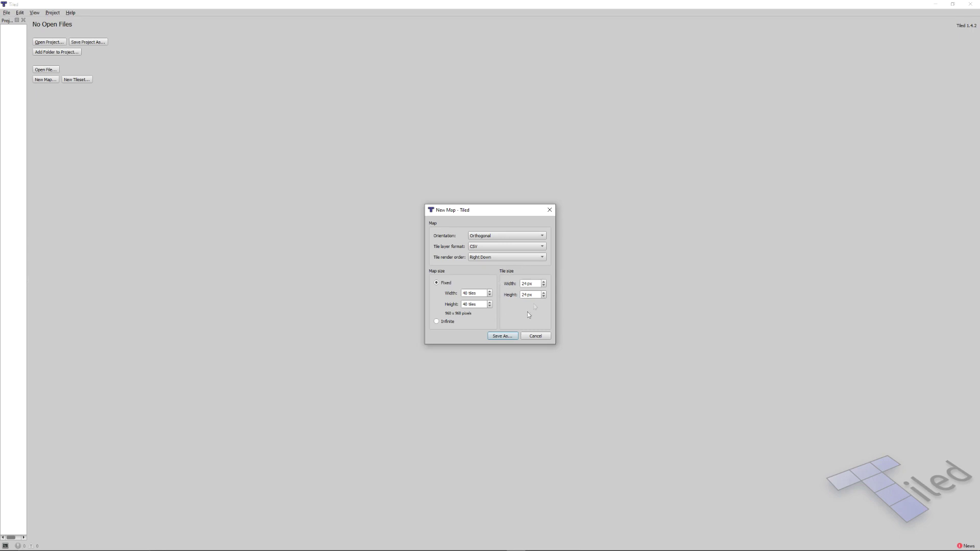
click(507, 337)
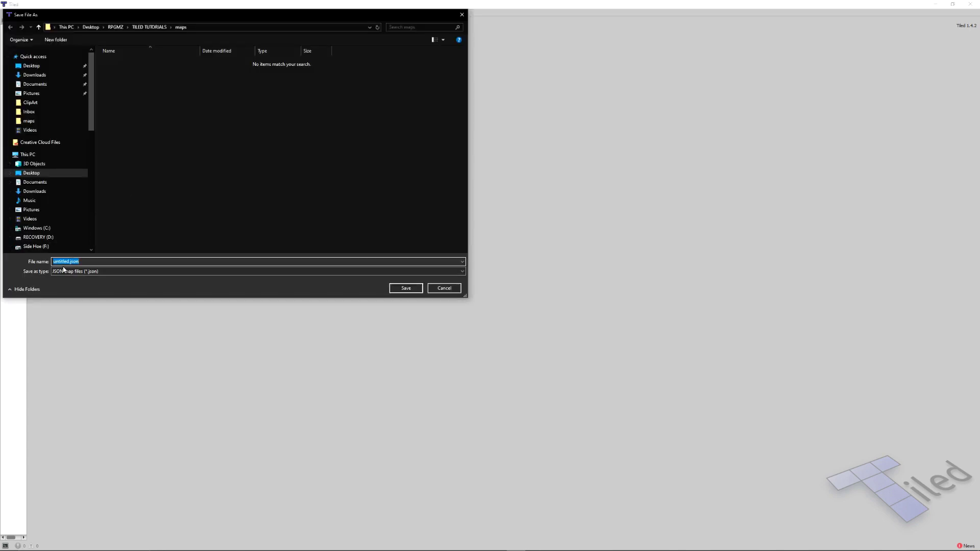
Save the map as map1.json in the TILED TUTORIALS\maps folder
click(149, 27)
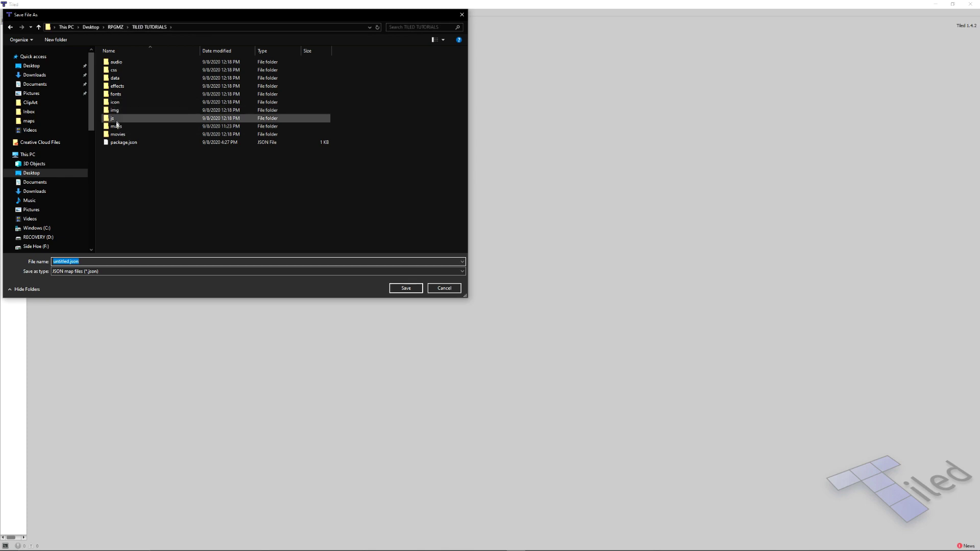
double_click(117, 127)
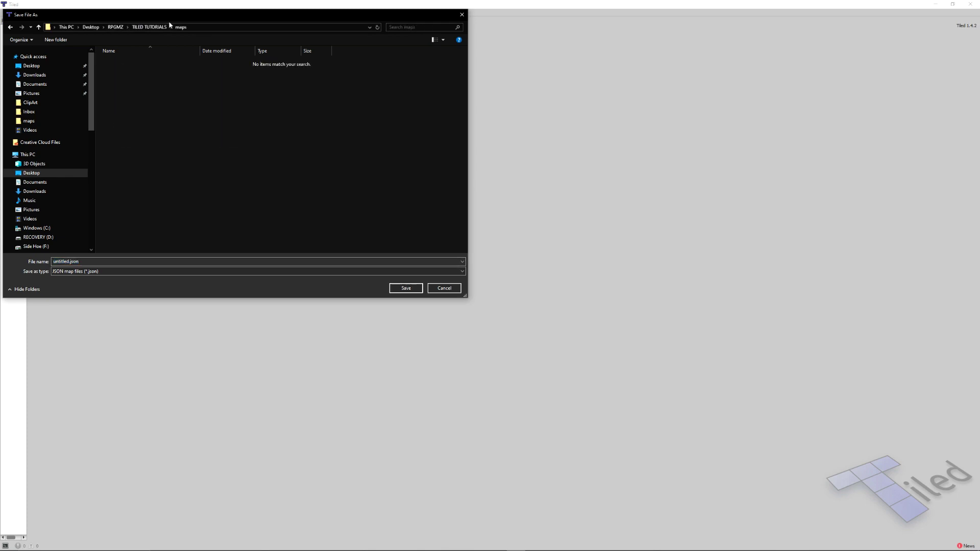
click(67, 261)
click(67, 261)
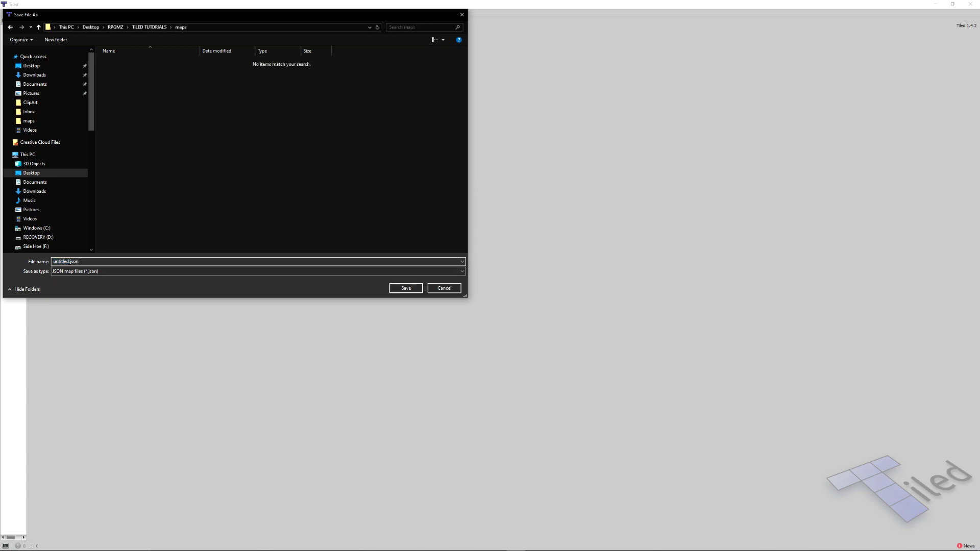
drag(69, 262, 44, 265)
text(map1)
click(397, 287)
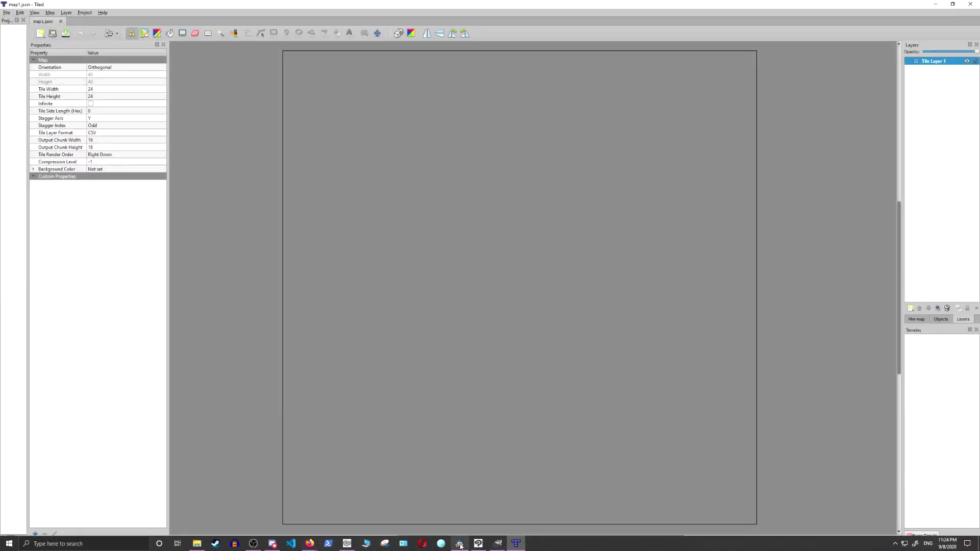
click(460, 543)
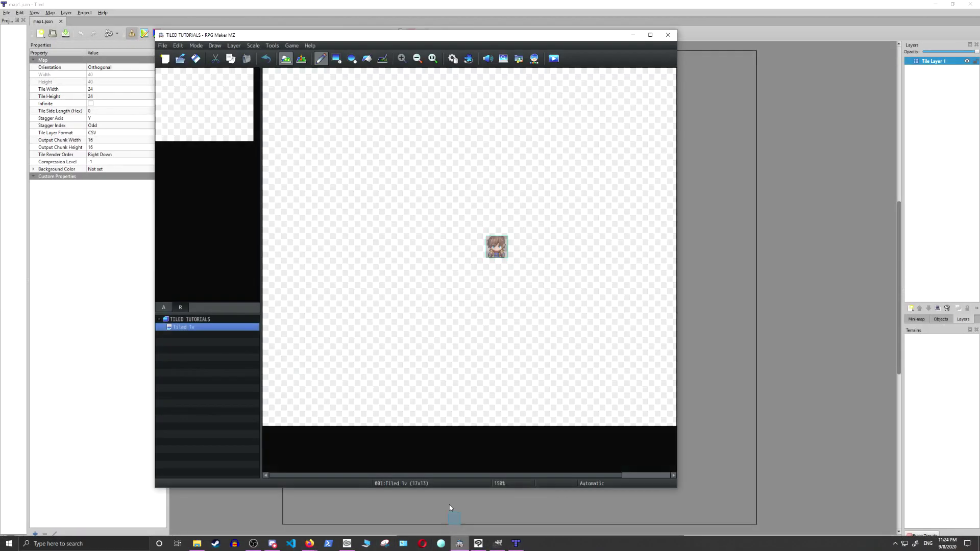
Accept the Tiled 1v map's properties in RPG Maker MZ and minimize the editor
double_click(185, 329)
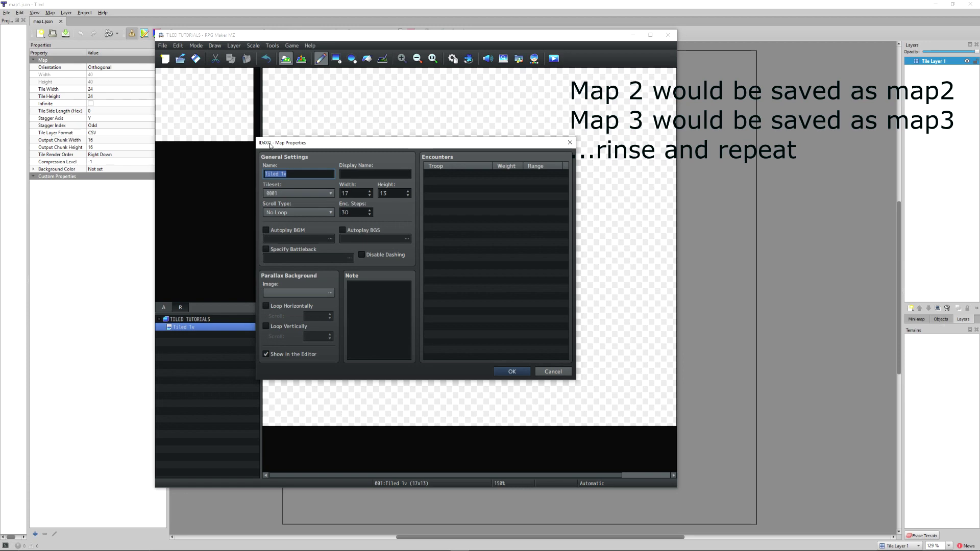
click(512, 371)
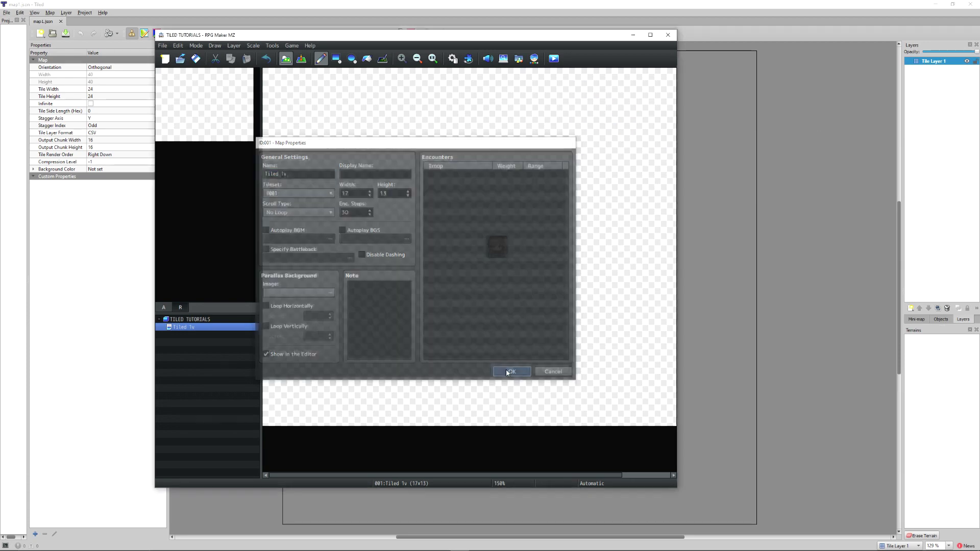
click(633, 35)
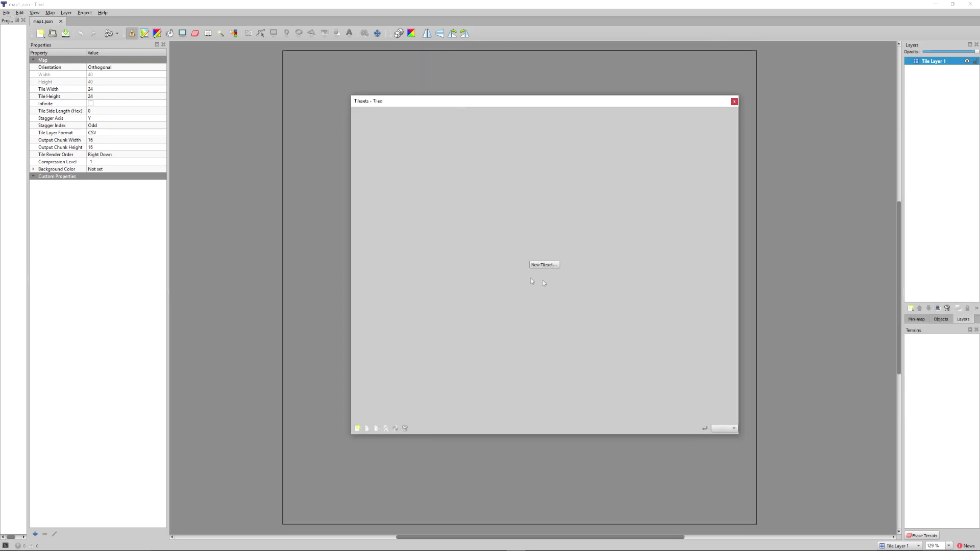
Create tileset fsm_Town01_A2T from fsm_Town01_A2T.png with 24 px tiles
double_click(516, 103)
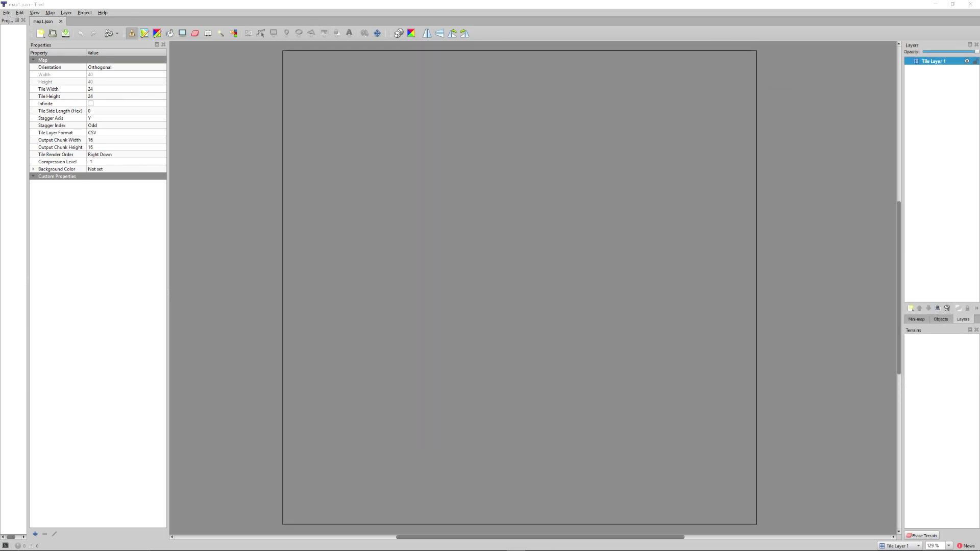
click(6, 13)
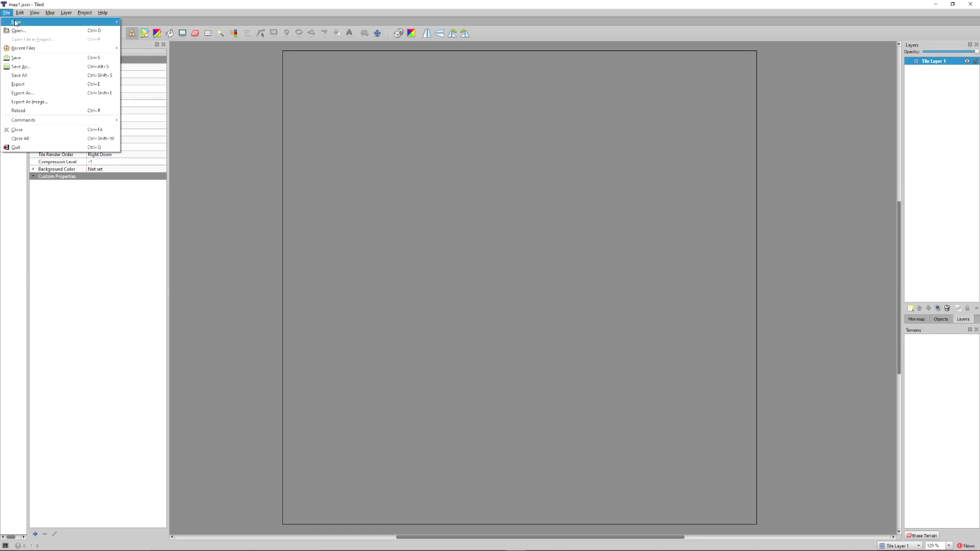
mouse_move(31, 22)
click(144, 31)
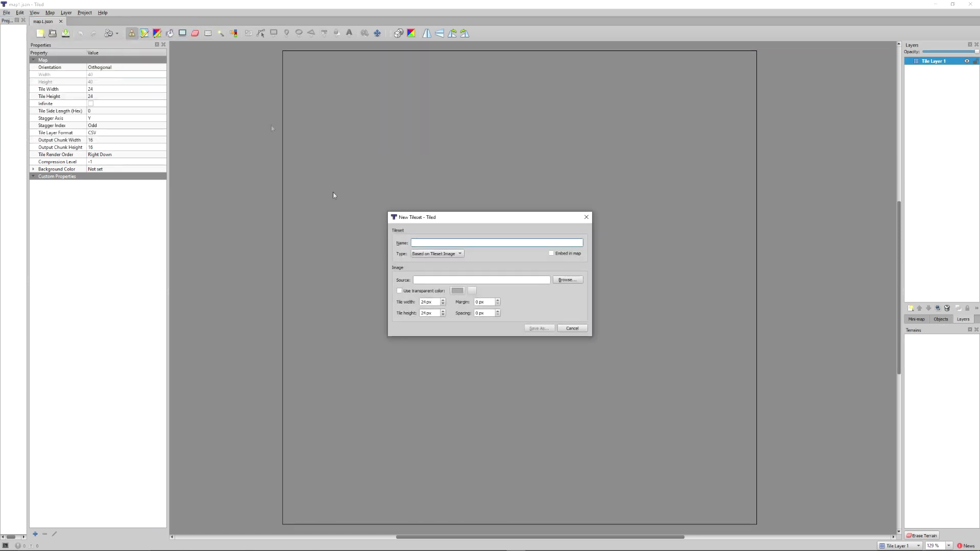
click(568, 280)
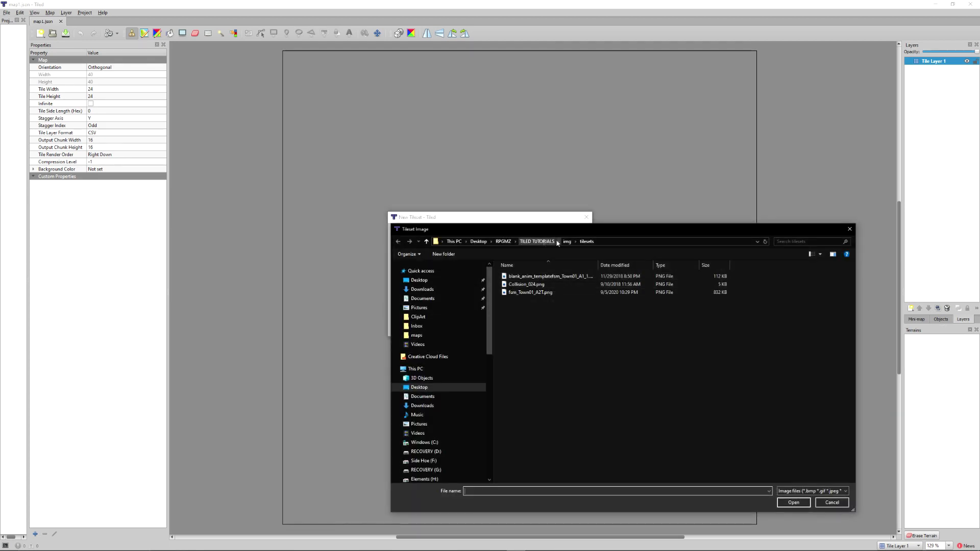
double_click(531, 292)
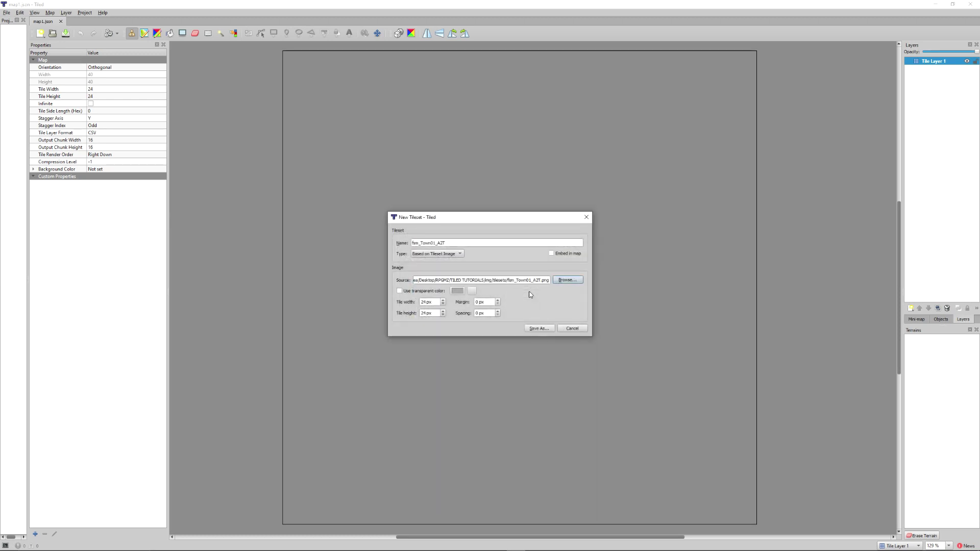
click(539, 328)
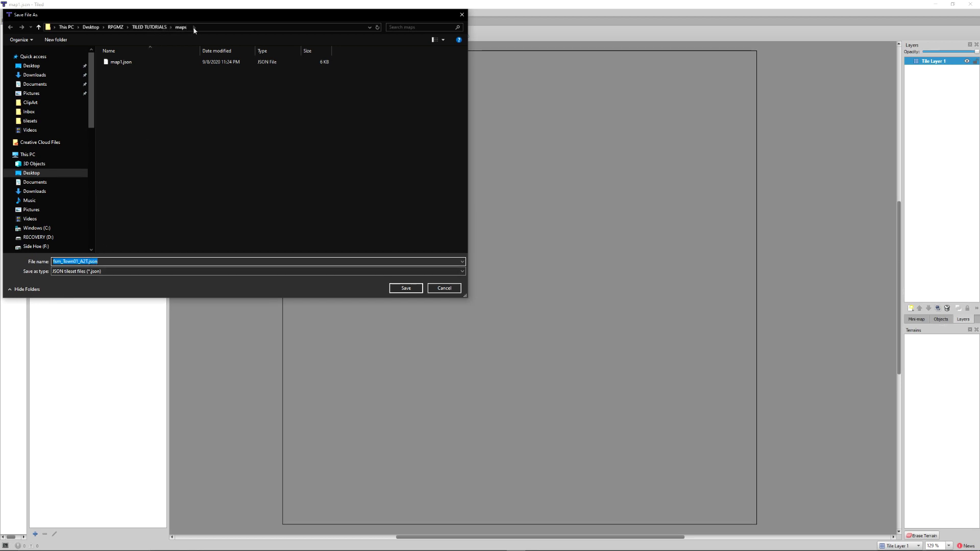
Save the tileset as fsm_Town01_A2T.json and return to map1
click(406, 288)
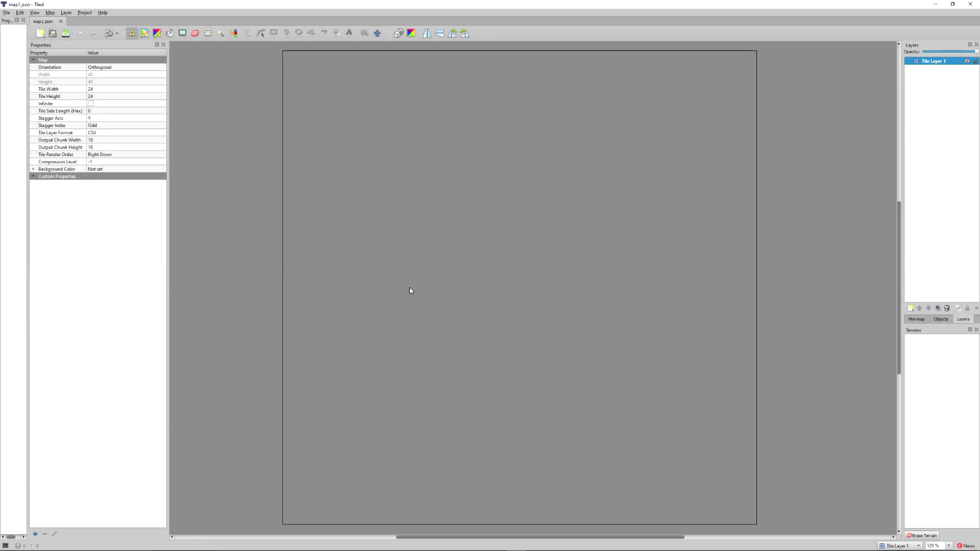
key(ctrl+Tab)
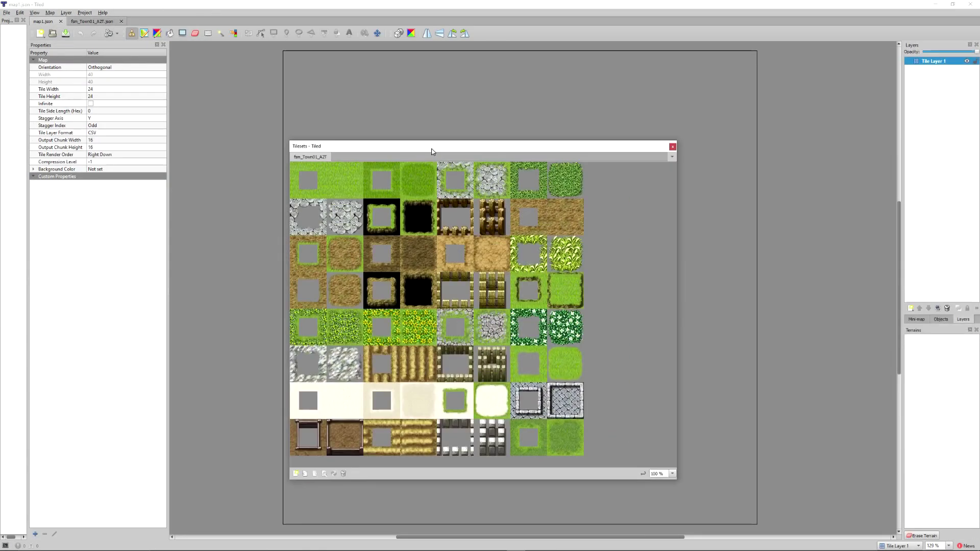
drag(434, 153, 514, 149)
Bucket-fill the whole 40×40 map1 with the plain grass tile
click(416, 165)
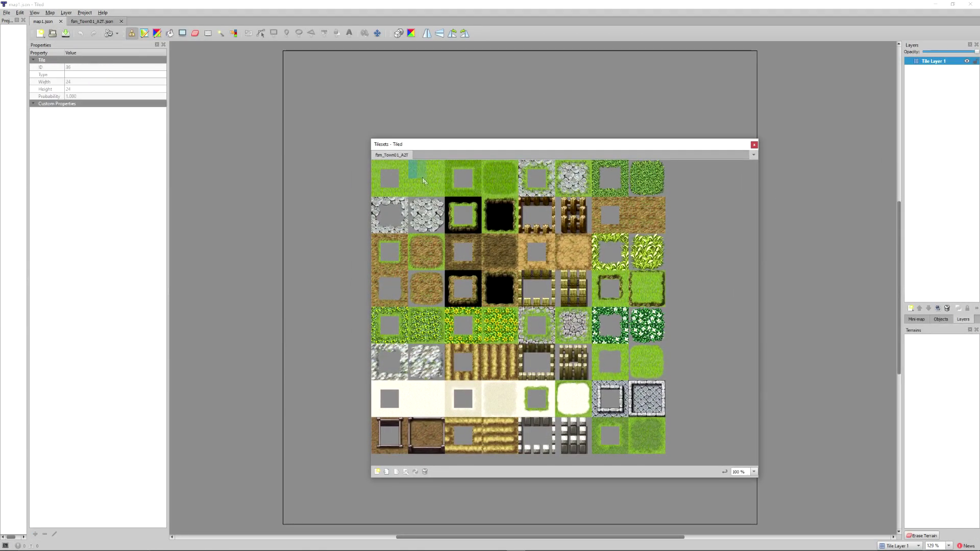
click(439, 193)
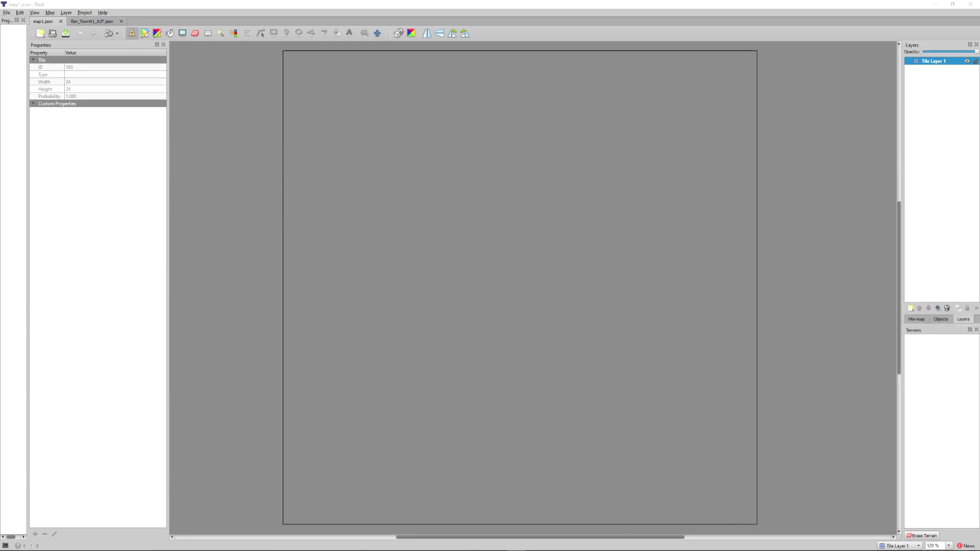
click(170, 33)
click(446, 139)
click(446, 140)
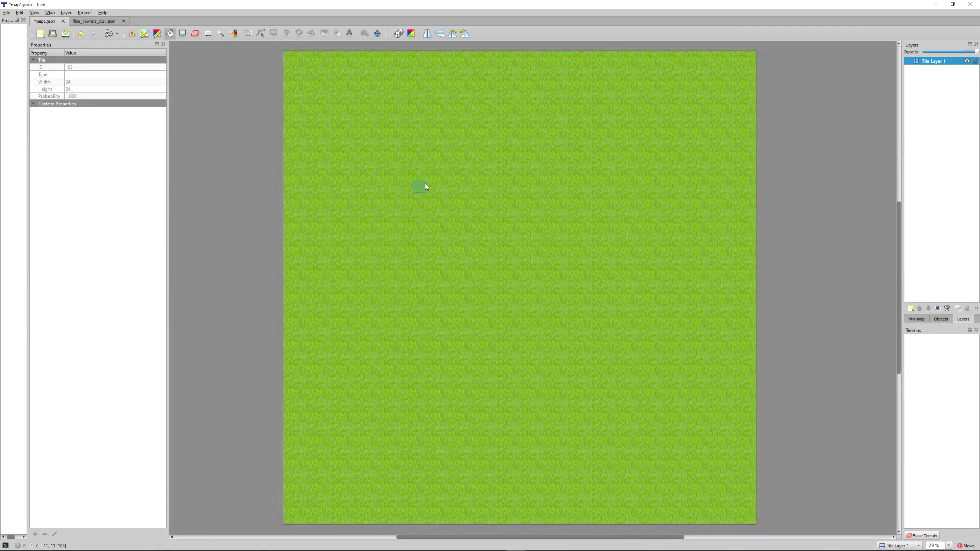
Save the grass map and give Tile Layer 1 an int custom property zIndex with value 1
key(ctrl+s)
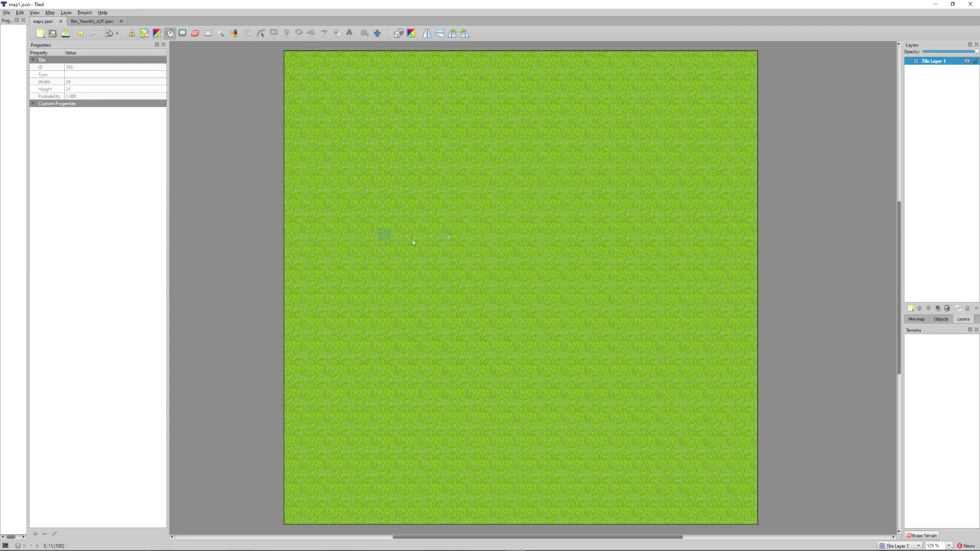
click(933, 61)
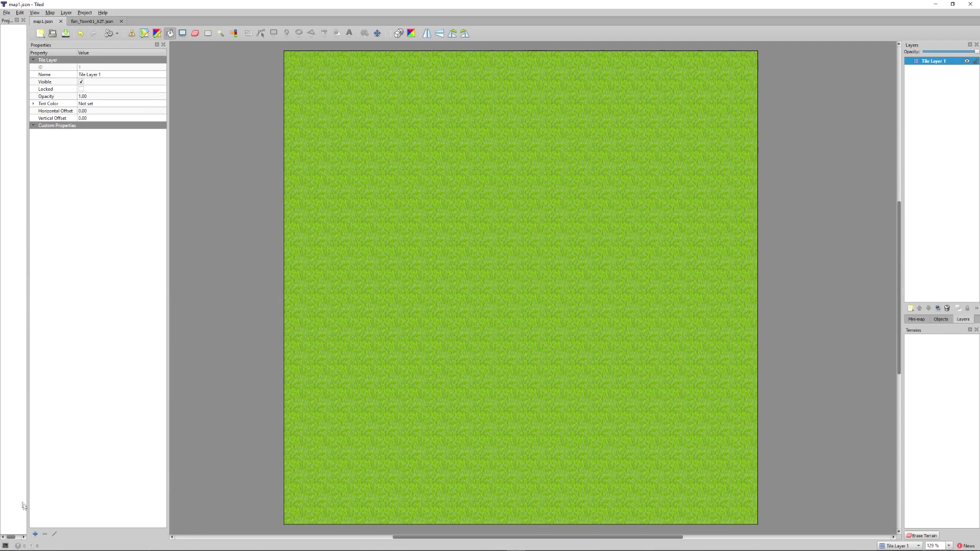
click(36, 534)
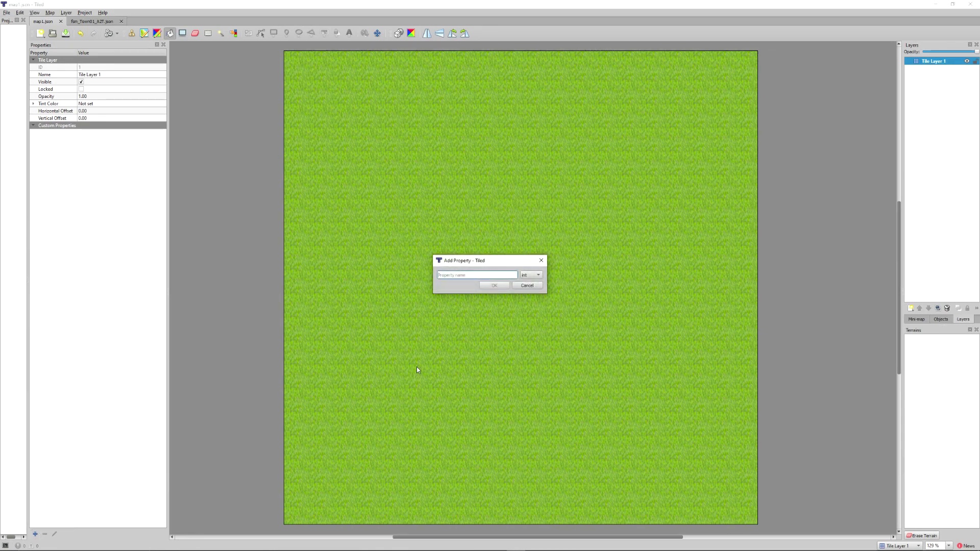
text(zIndex)
key(Return)
text(1)
key(Return)
mouse_move(483, 549)
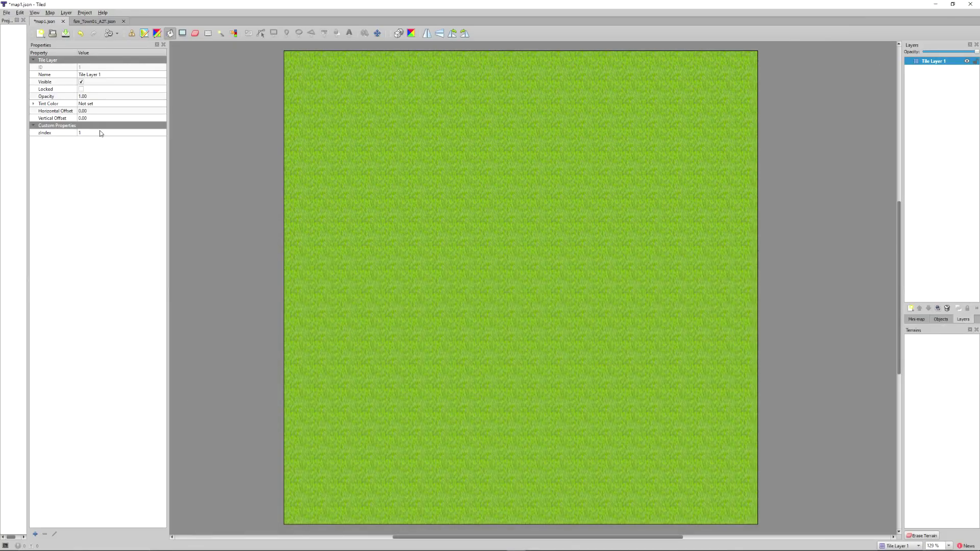
Begin adding another custom property to Tile Layer 1 in Tiled
click(35, 535)
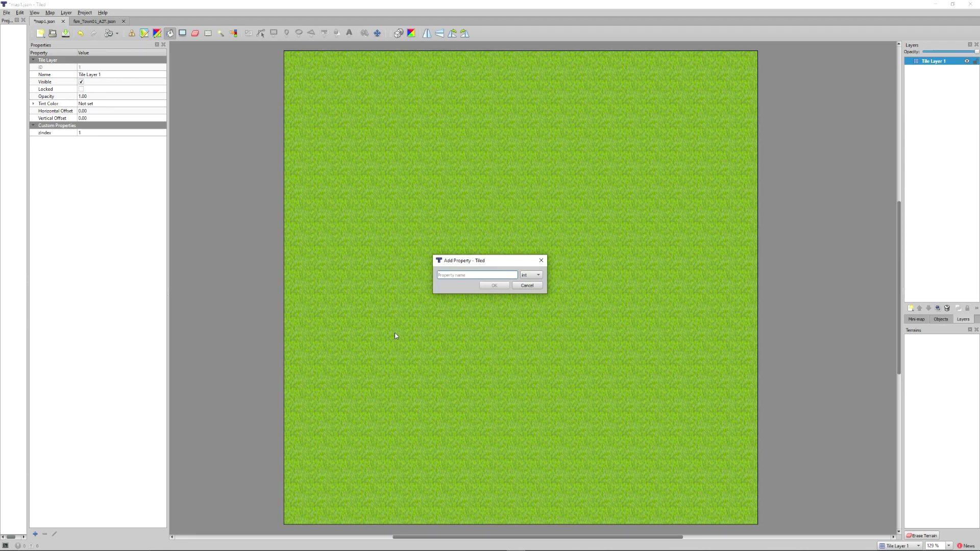
Add int properties level and hideOnLevel to Tile Layer 1, with hideOnLevel set to 1
text(i)
key(Return)
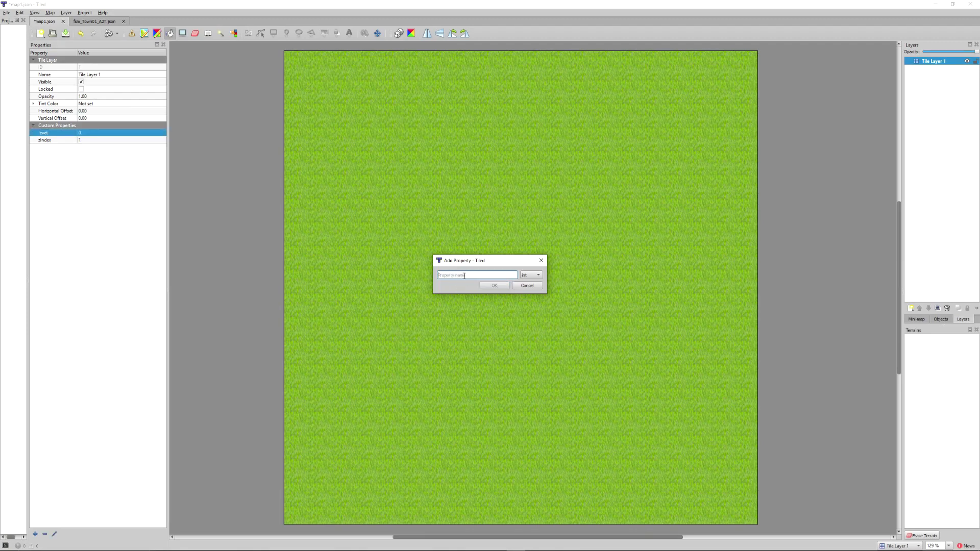
text(hideOnLevel)
click(494, 285)
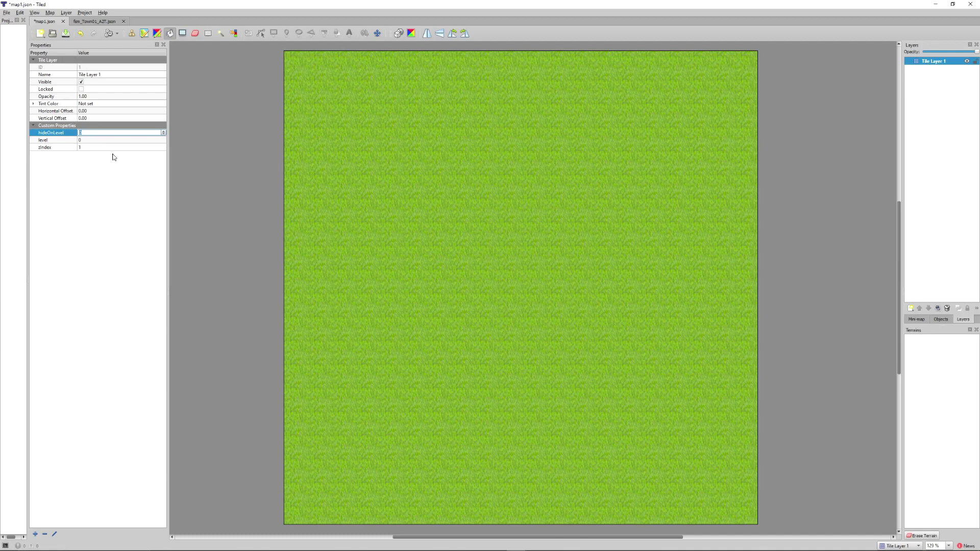
click(121, 217)
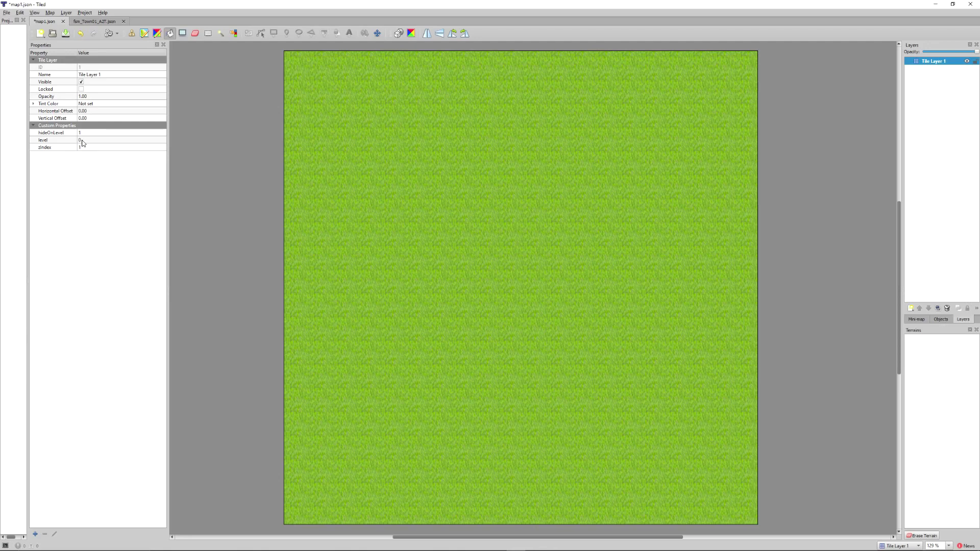
Save the map as map1.json, replacing the existing file, and start an RPG Maker MZ playtest
click(7, 12)
key(Escape)
click(402, 287)
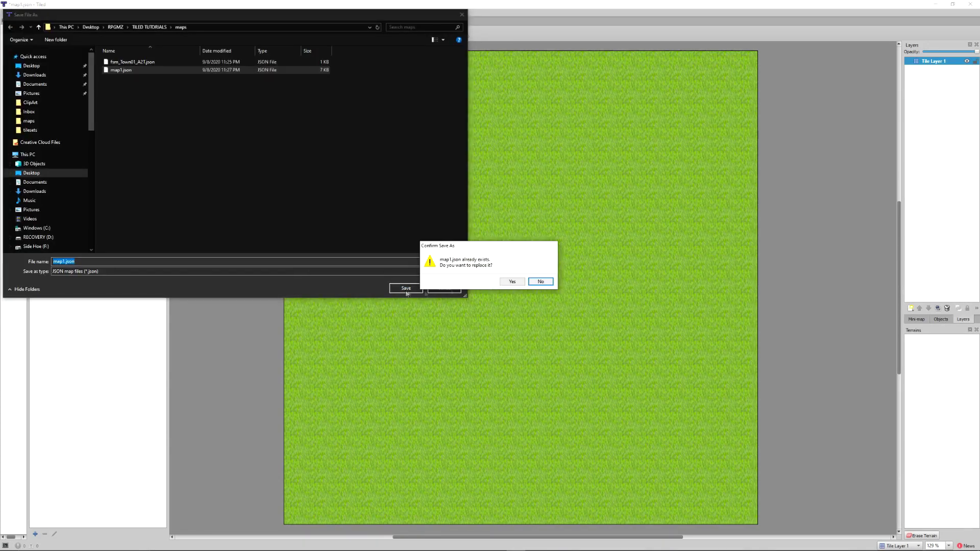
click(506, 280)
click(451, 544)
click(554, 58)
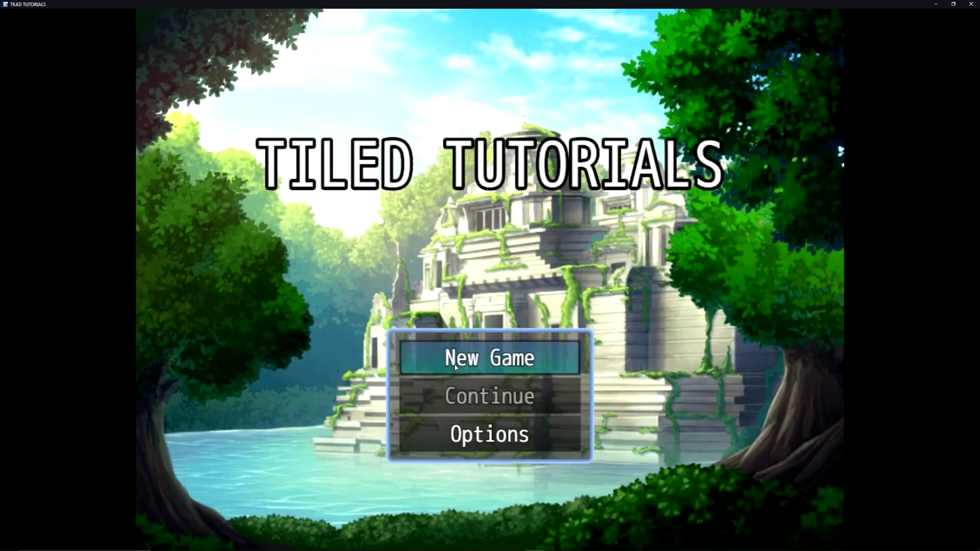
Start a New Game and walk the party to several spots across the all-grass map
key(Return)
click(416, 264)
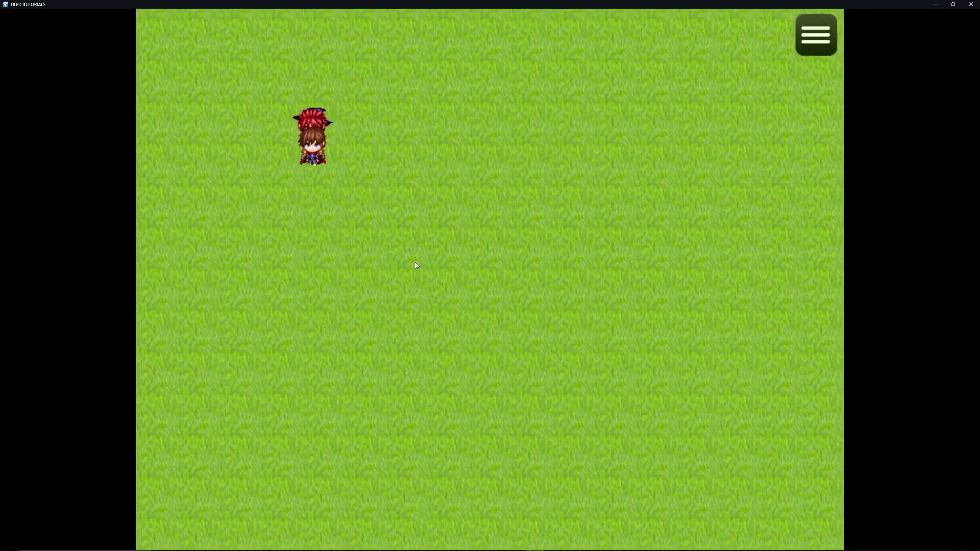
click(416, 265)
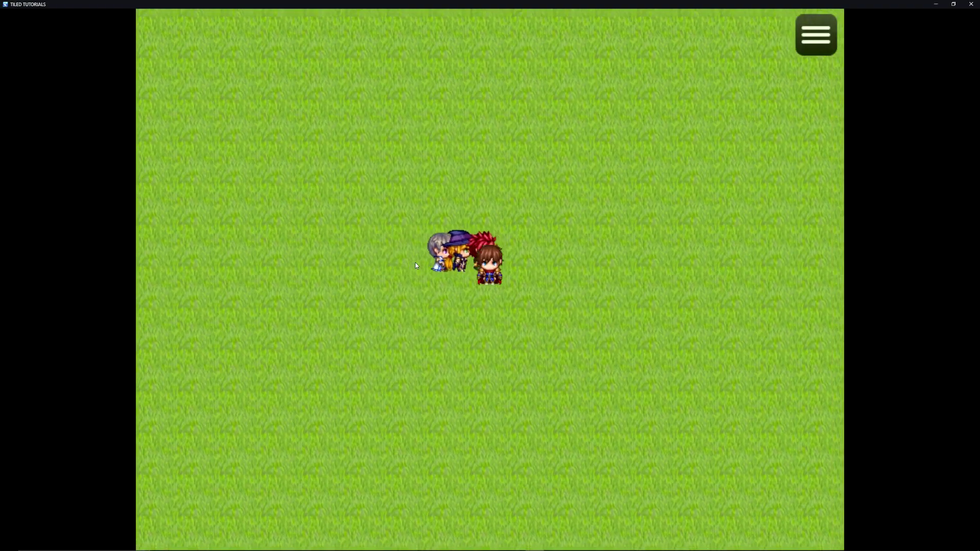
click(416, 265)
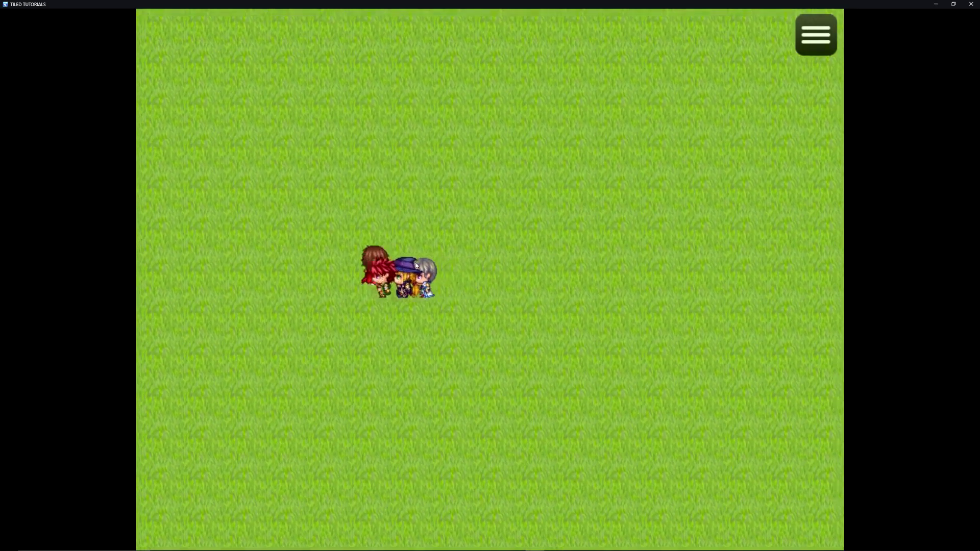
click(416, 266)
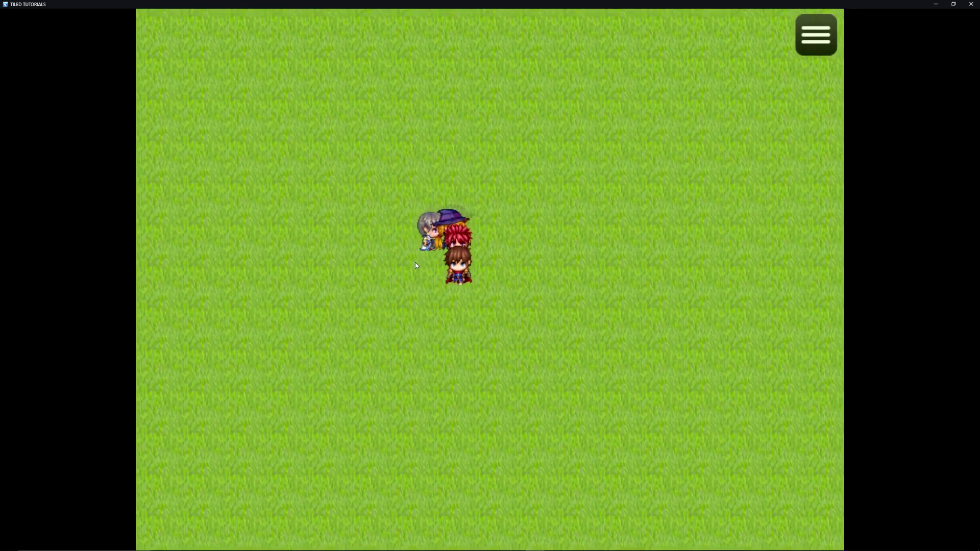